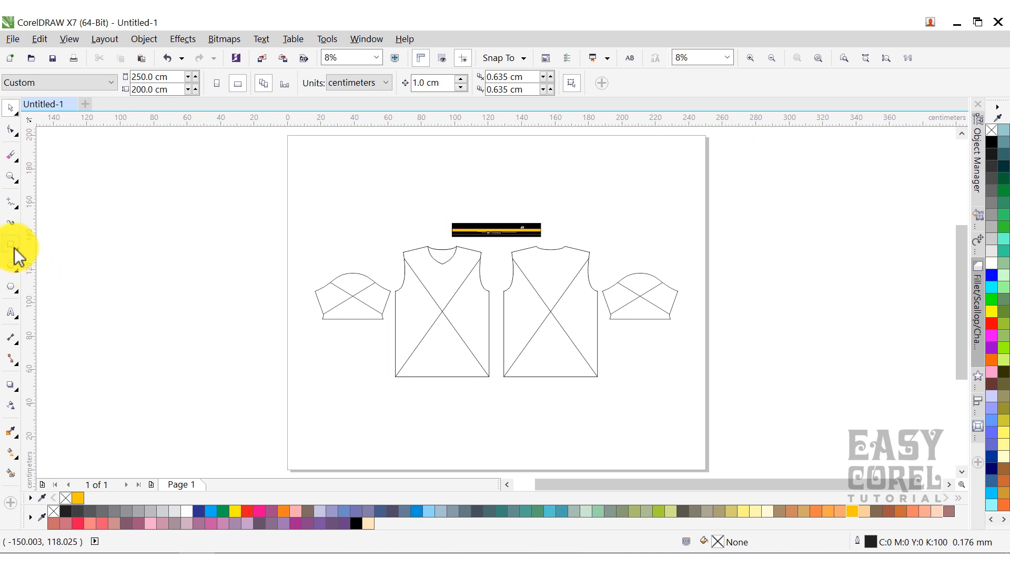
Draw a rectangle about 19.4 cm by 78 cm over the right side of the front shirt panel and convert it to curves
click(10, 245)
scroll(458, 326, up, 2)
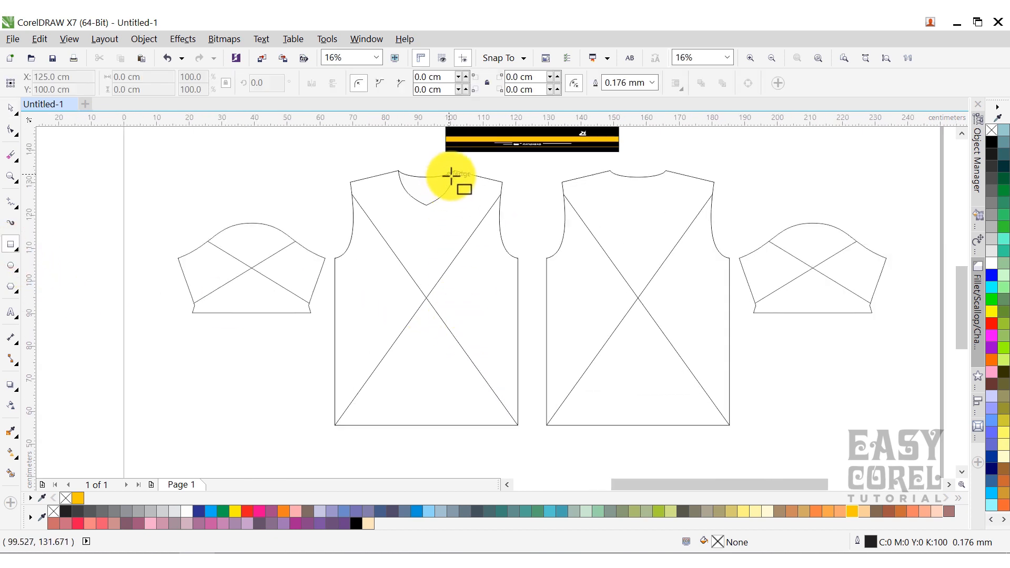
drag(454, 171, 518, 425)
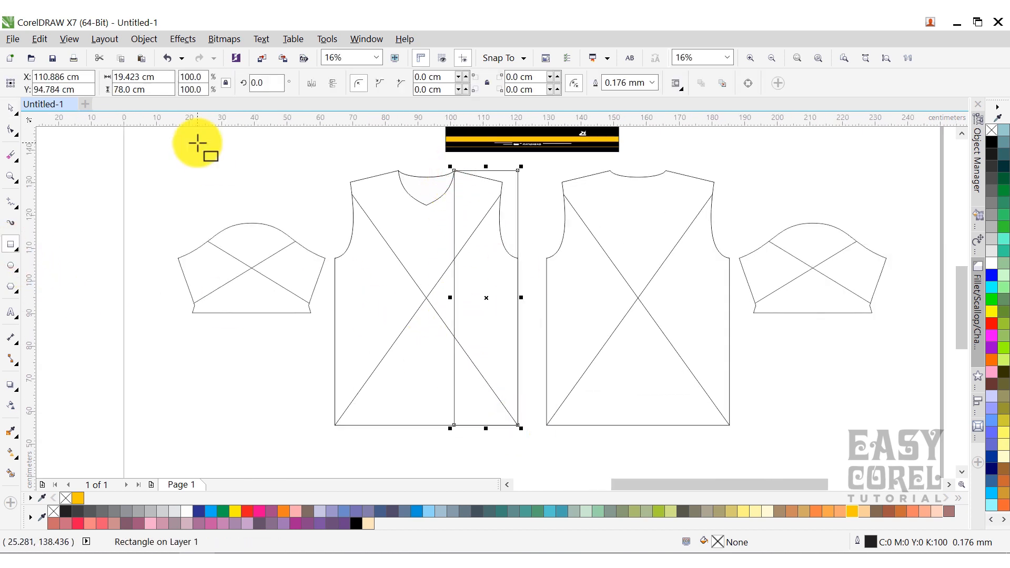
click(146, 42)
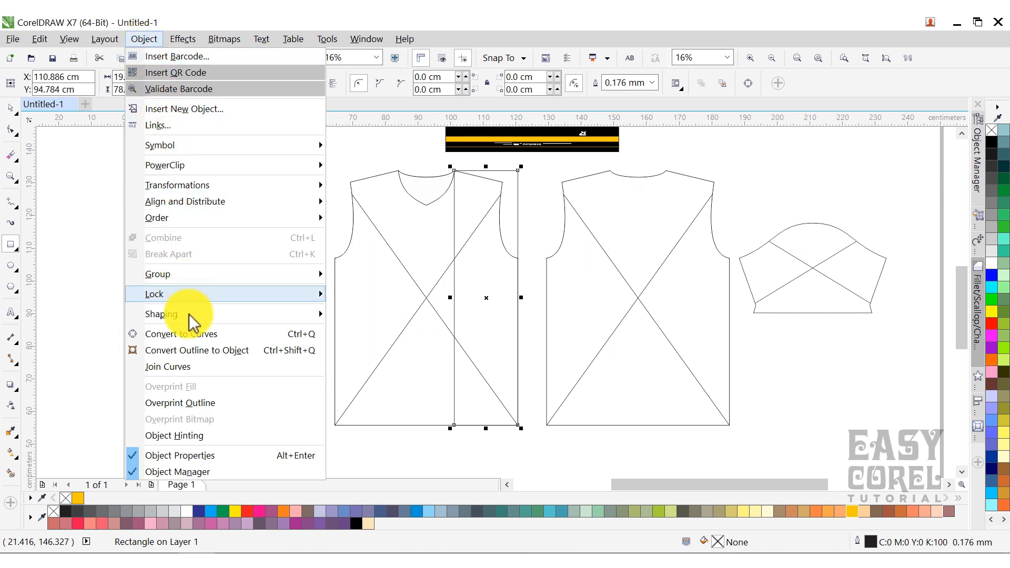
click(196, 342)
Move the shape's upper-left node into the neckline, convert its left edge to a curve and bow the upper part outward
click(11, 129)
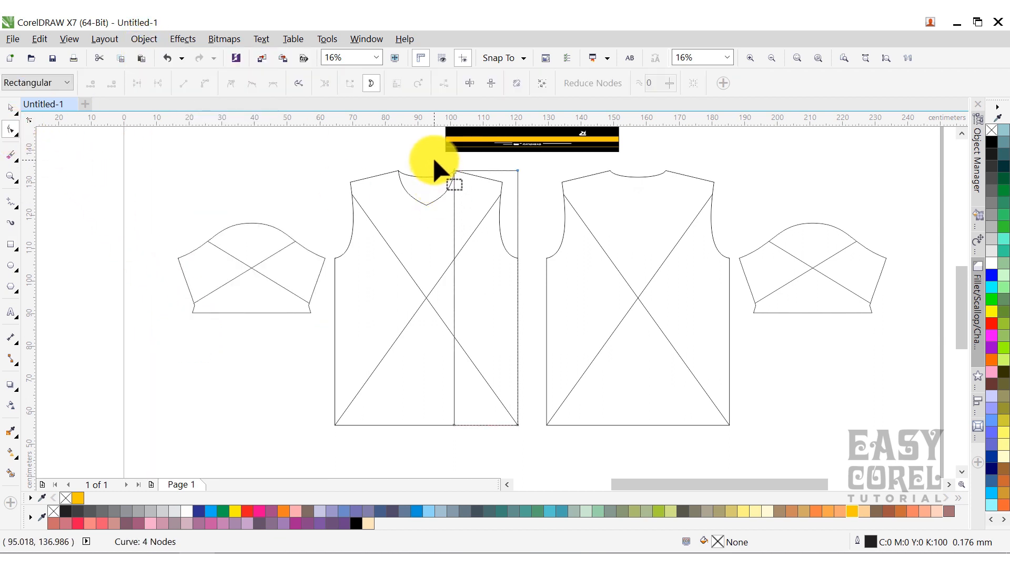
scroll(452, 174, up, 2)
drag(455, 171, 424, 168)
scroll(426, 163, down, 2)
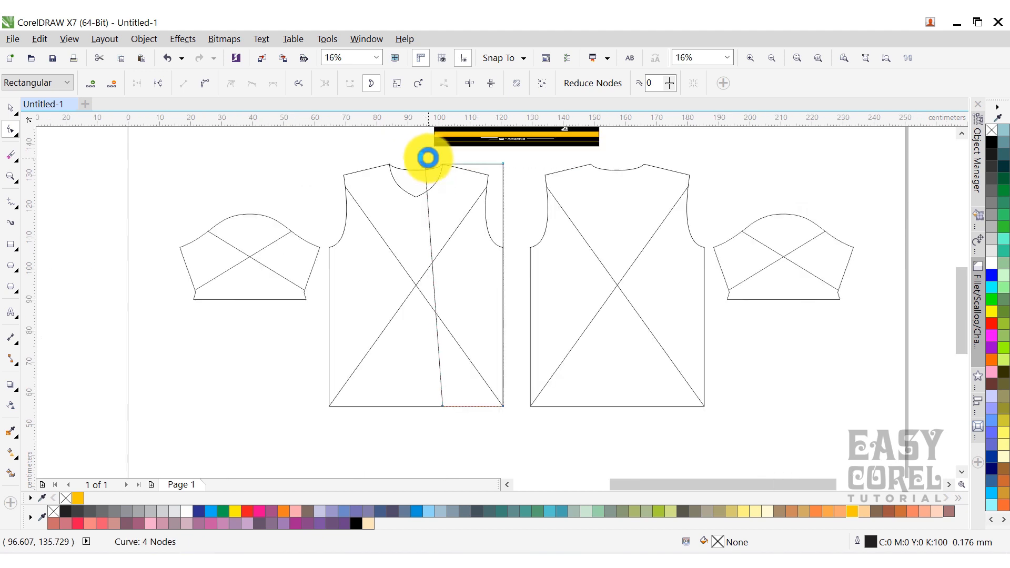
right_click(439, 342)
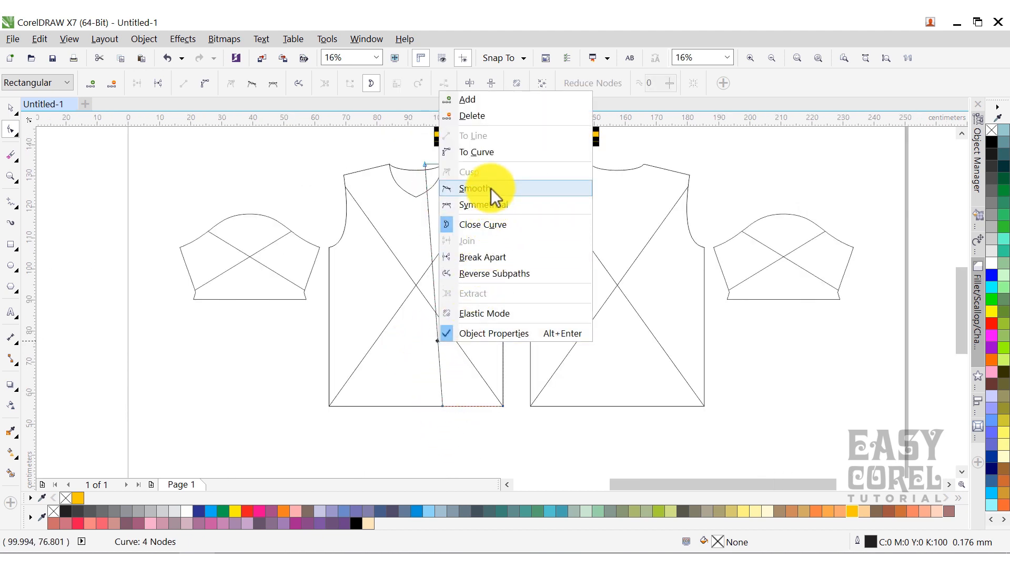
click(491, 157)
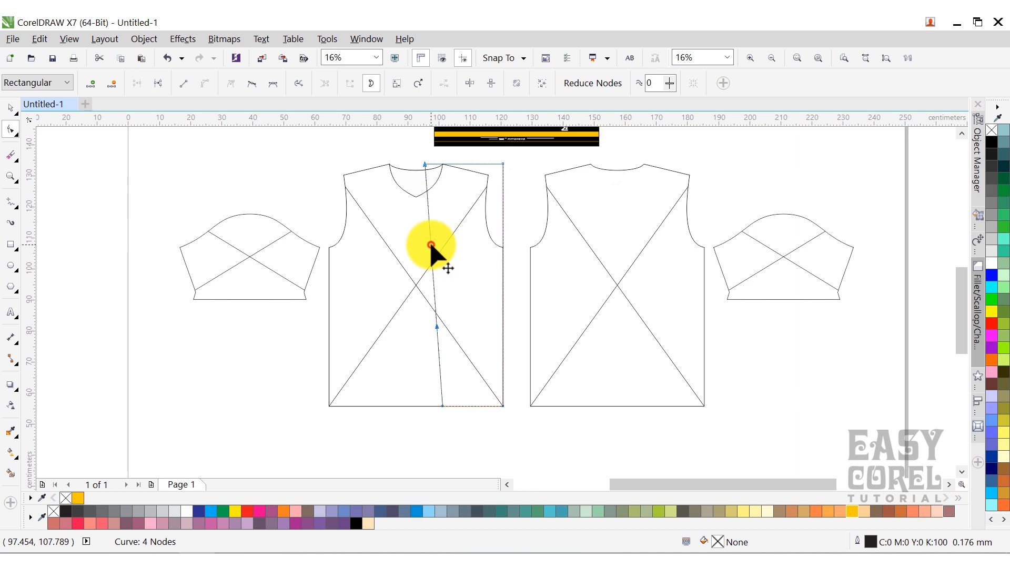
drag(430, 245, 480, 223)
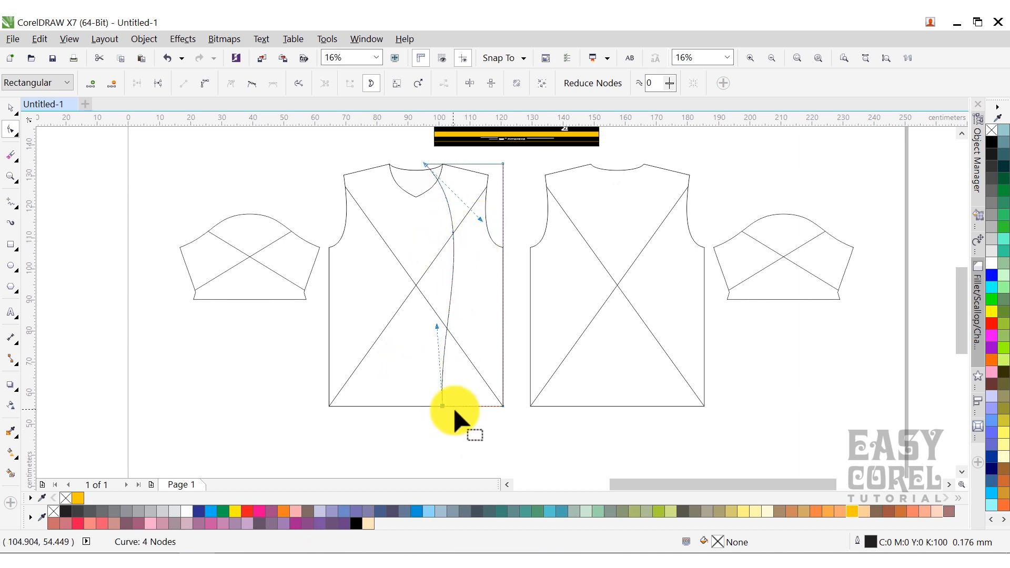
Shift the shape's lower-left node along the hem and adjust the curve handles so the left edge forms a smooth S-curve
drag(440, 407, 458, 408)
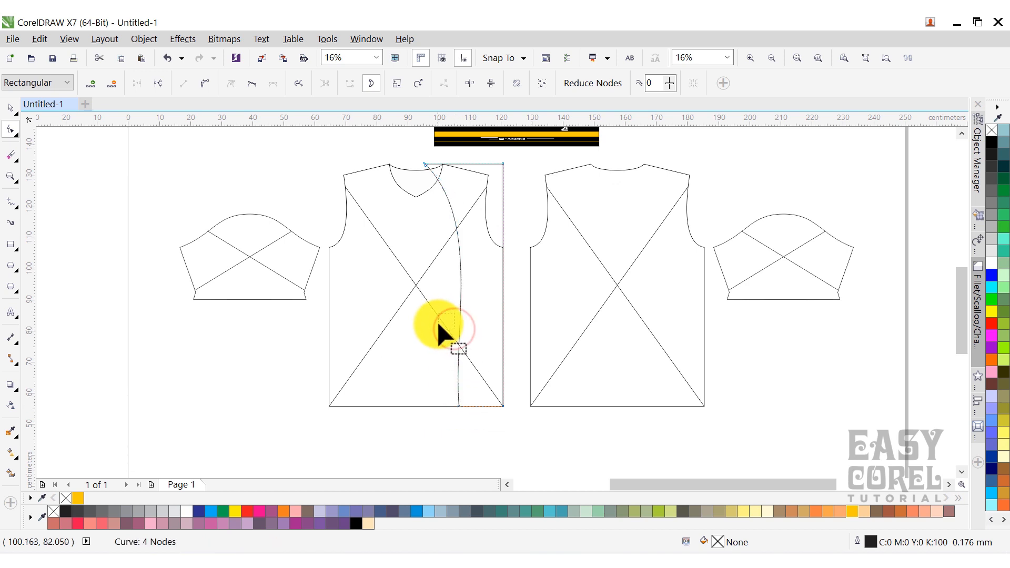
drag(441, 364, 476, 447)
drag(462, 342, 446, 319)
drag(480, 222, 508, 253)
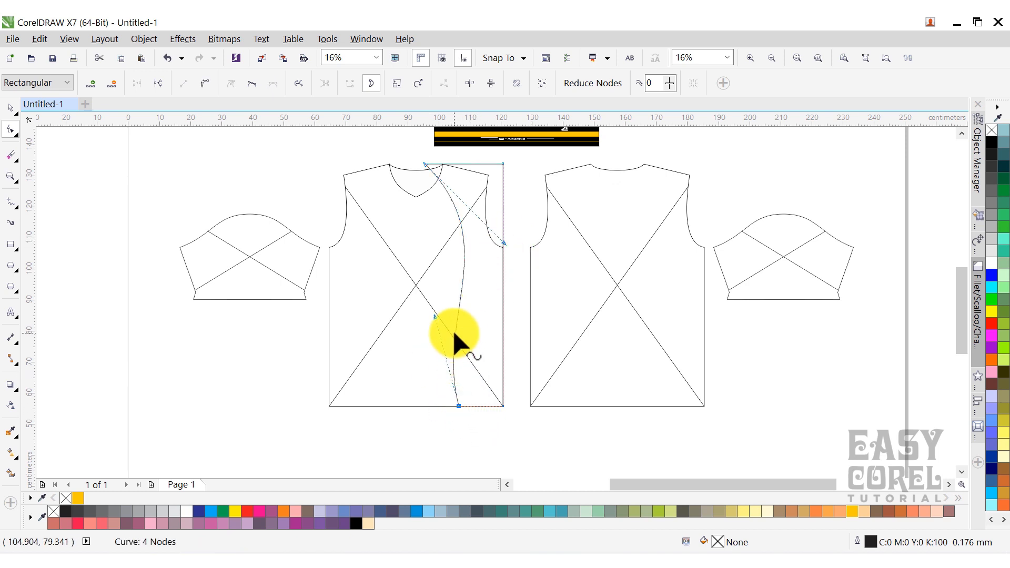
drag(432, 306, 433, 307)
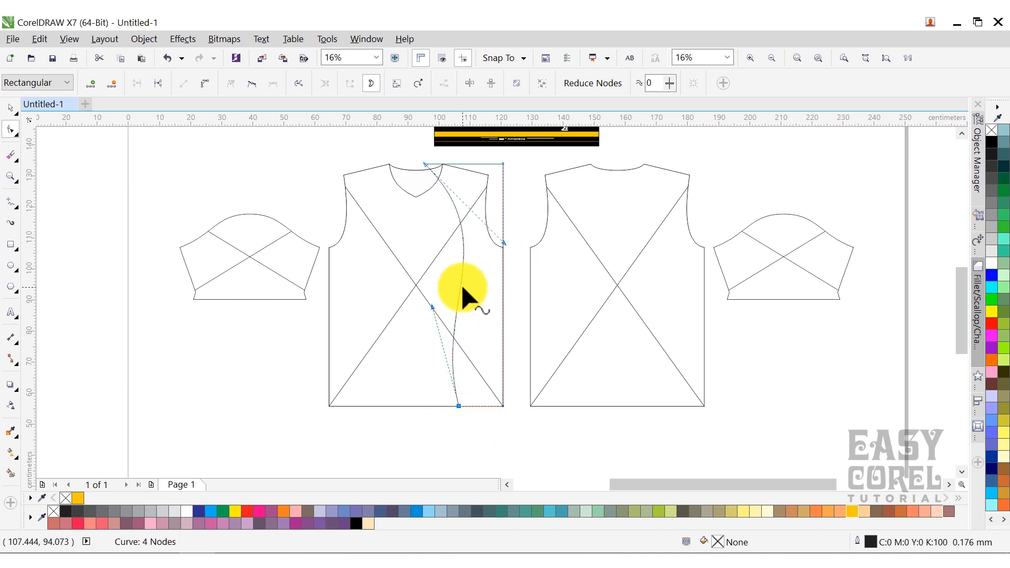
key(space)
click(509, 422)
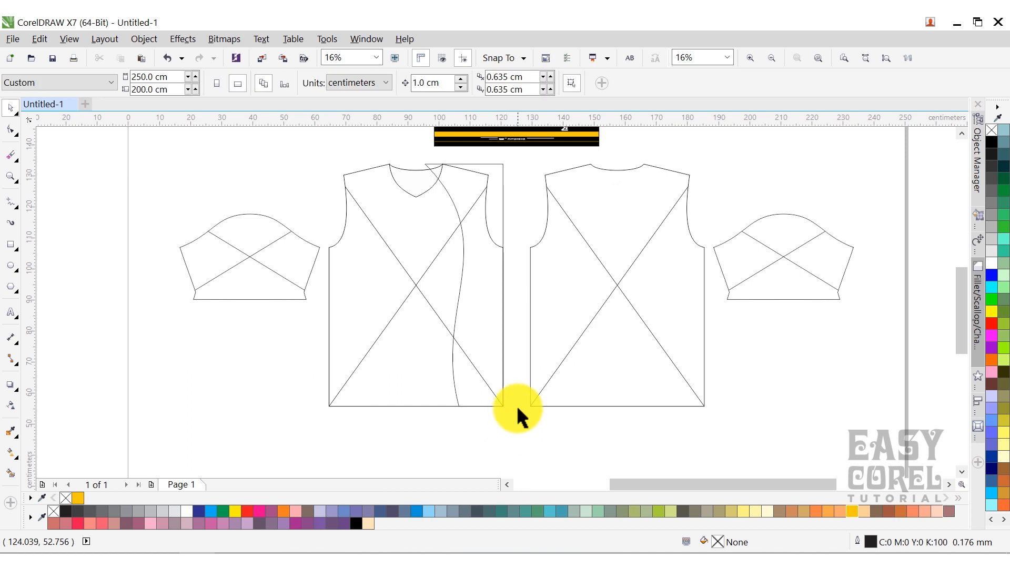
Draw a curved line with the Pen tool from the neckline down to the armhole corner and back in to the hem
click(17, 210)
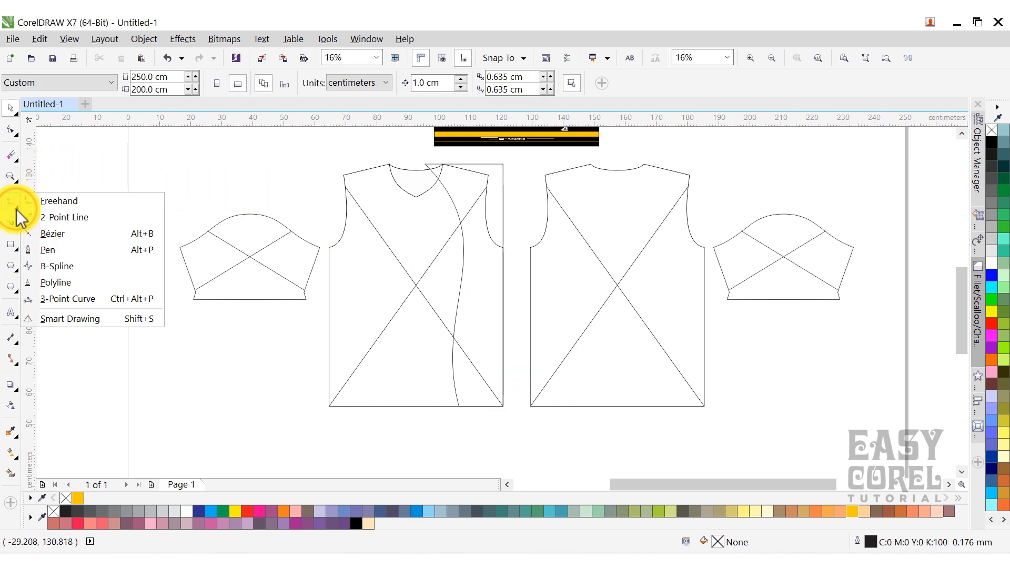
click(58, 252)
scroll(496, 191, up, 2)
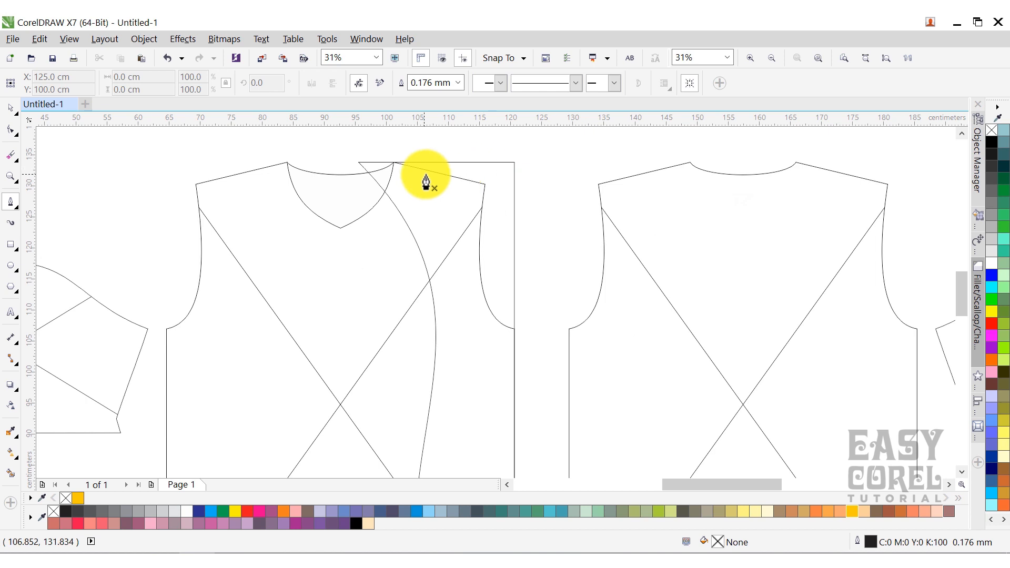
click(375, 164)
drag(443, 268, 553, 320)
scroll(518, 243, down, 1)
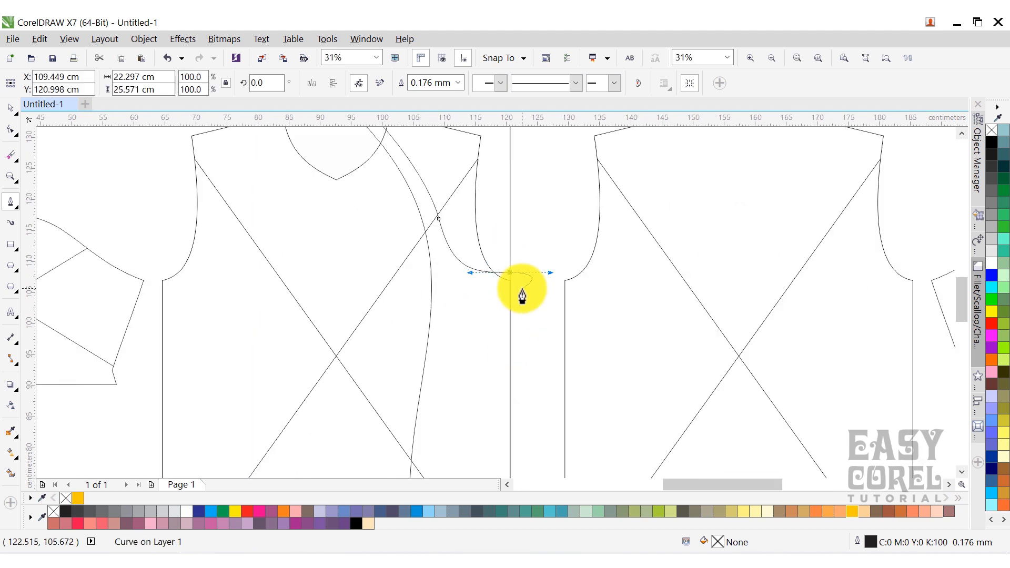
scroll(500, 229, down, 2)
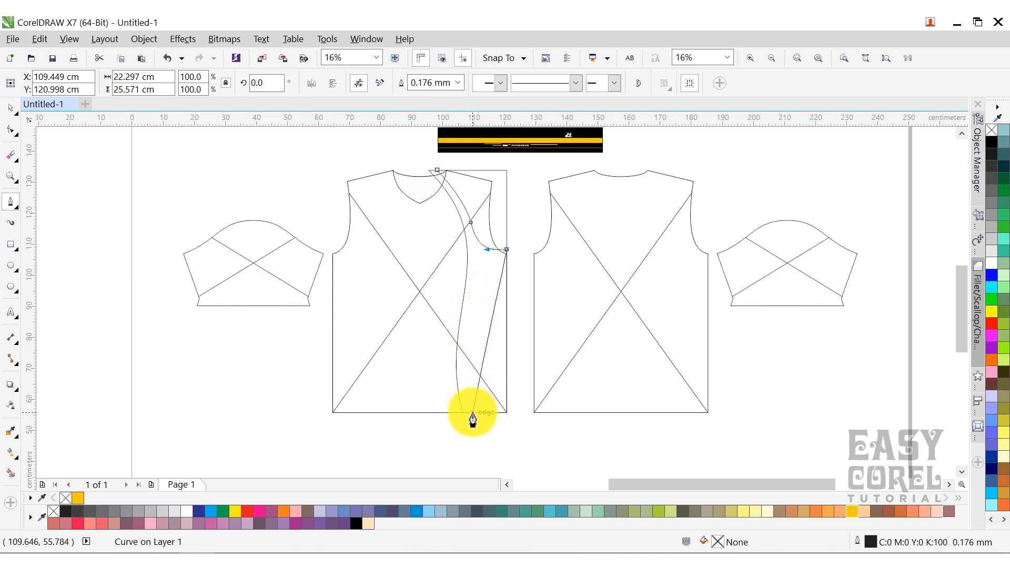
drag(472, 415, 500, 461)
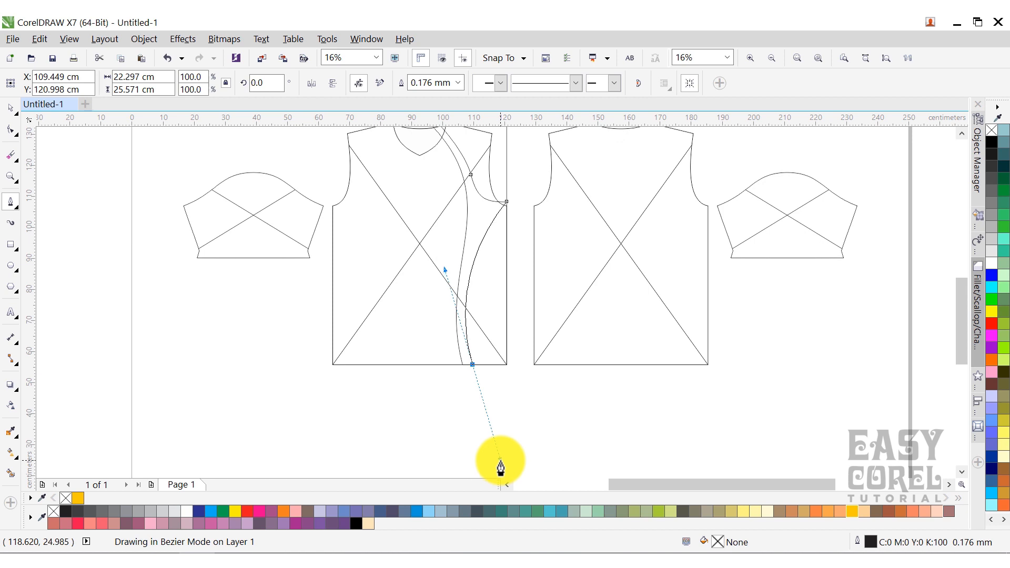
key(space)
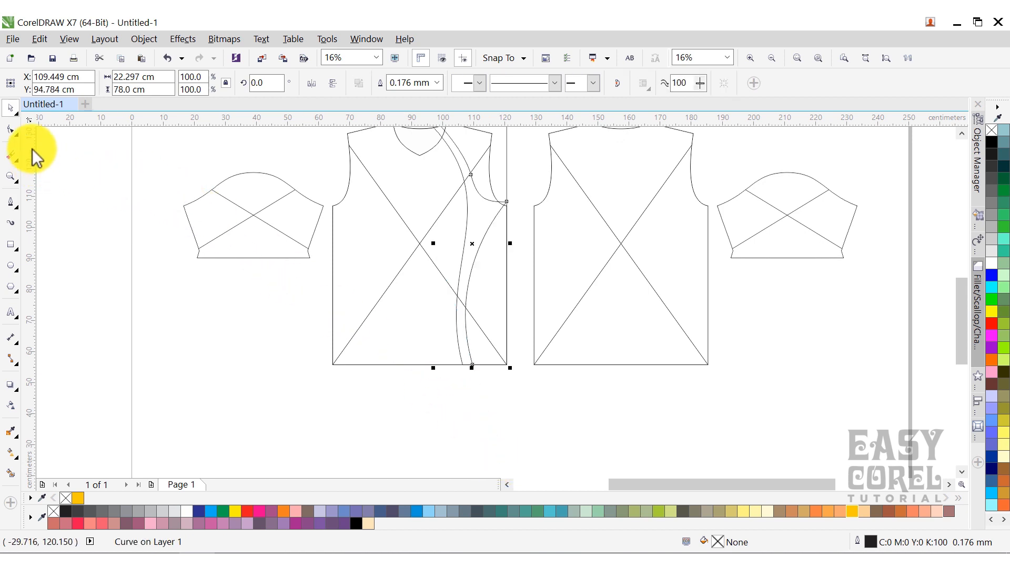
Check the alignment of the pen curve's lower end node with the front panel's hem
click(14, 130)
scroll(500, 362, up, 1)
click(446, 367)
scroll(441, 370, up, 1)
drag(448, 366, 443, 366)
scroll(443, 366, down, 2)
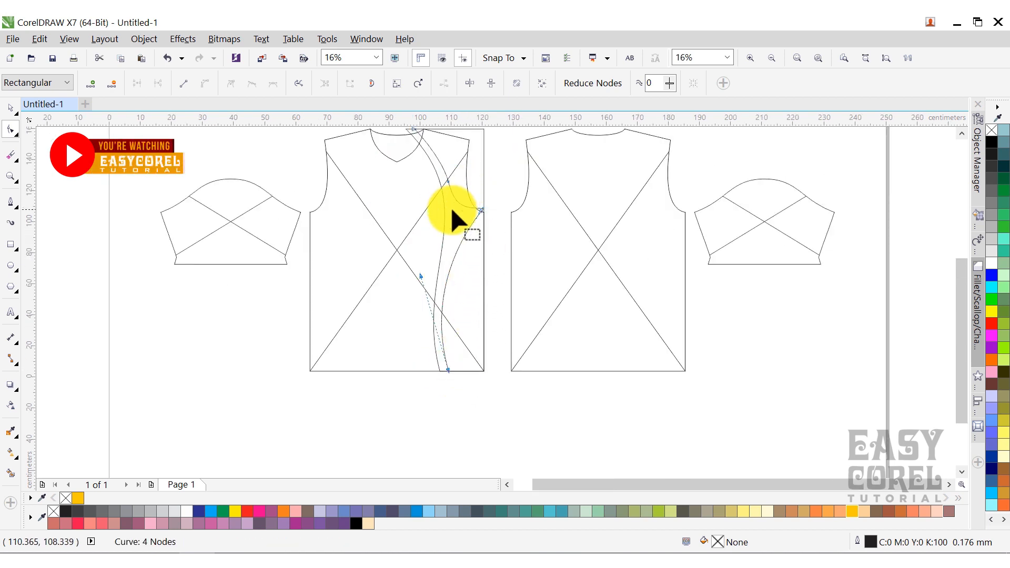
Fill the curved side shape on the front panel with black and remove its outline
key(space)
click(493, 178)
click(474, 188)
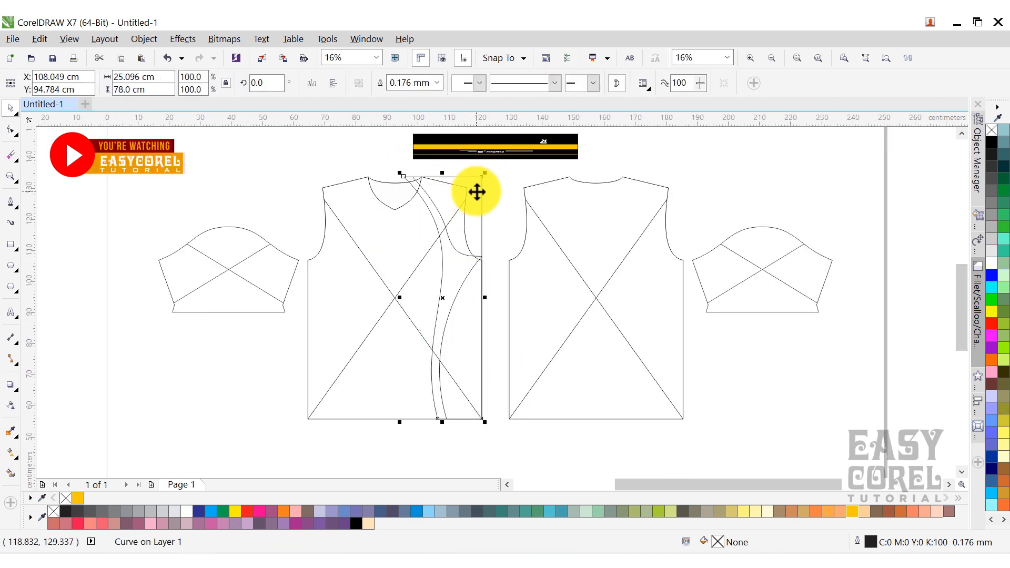
click(356, 522)
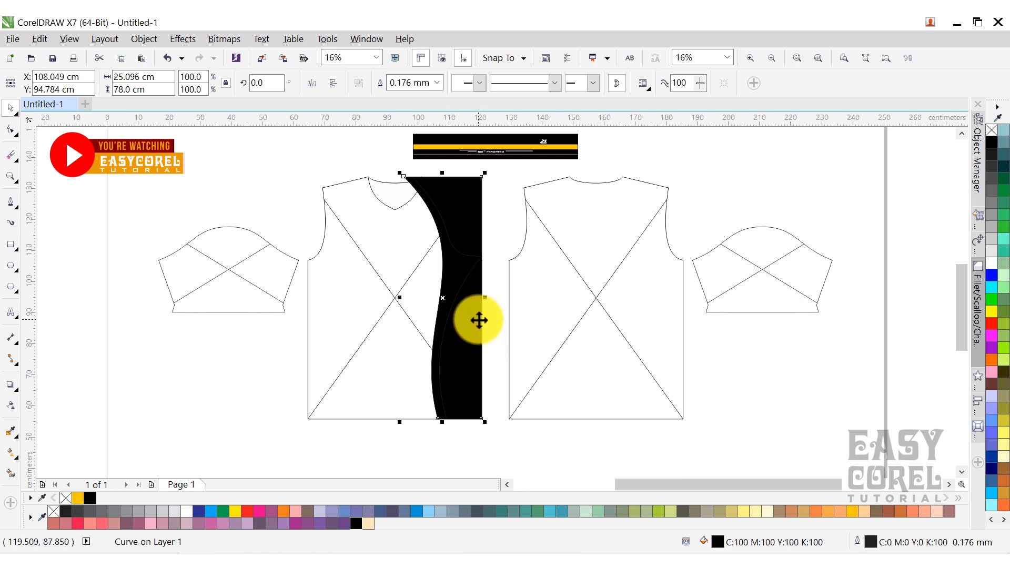
right_click(66, 498)
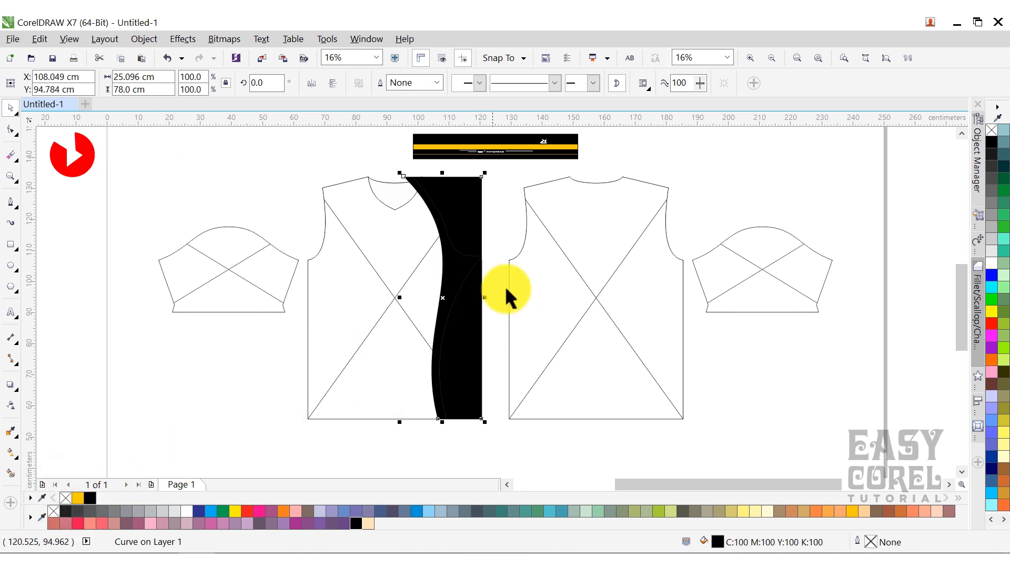
Color the pen curve's outline golden yellow (C0 M20 Y100 K0) and set its outline width to 20 mm
click(475, 261)
right_click(851, 511)
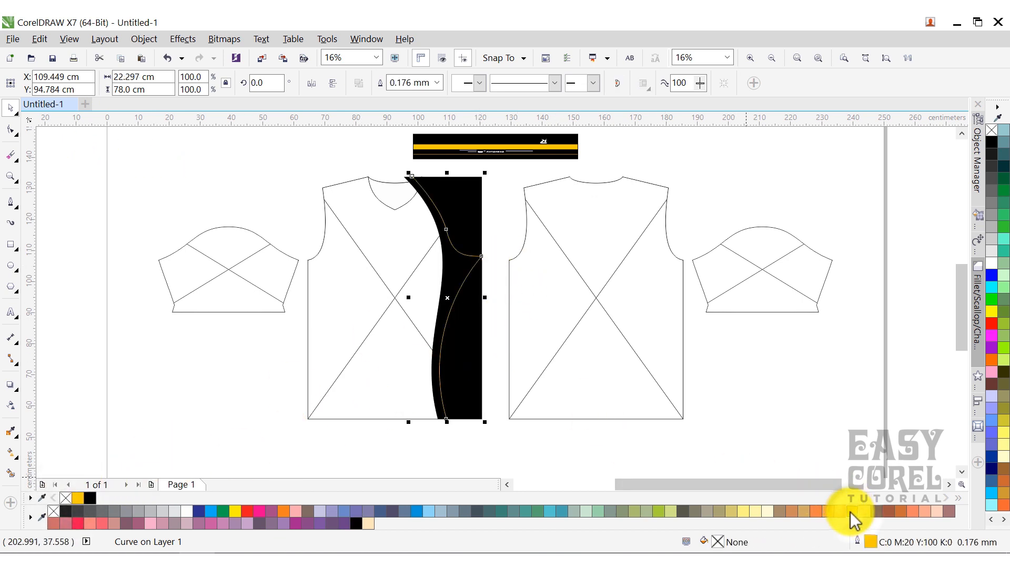
click(436, 83)
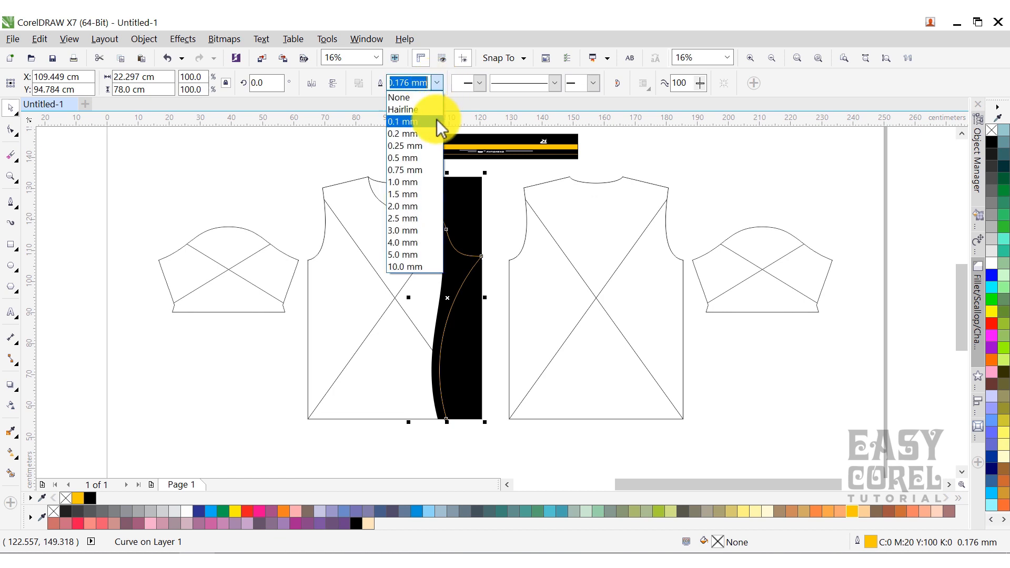
click(424, 230)
double_click(396, 83)
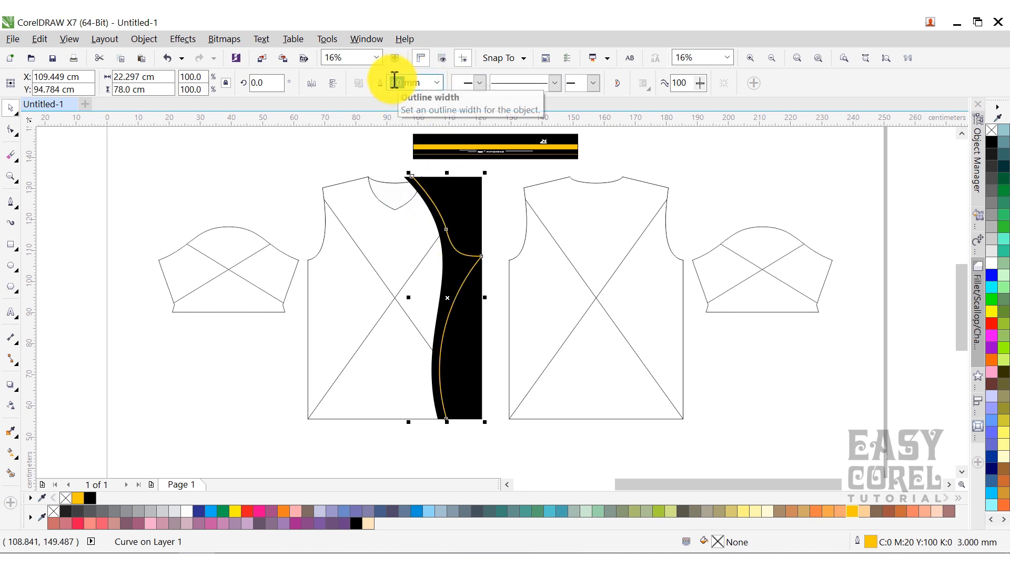
text(25)
key(Return)
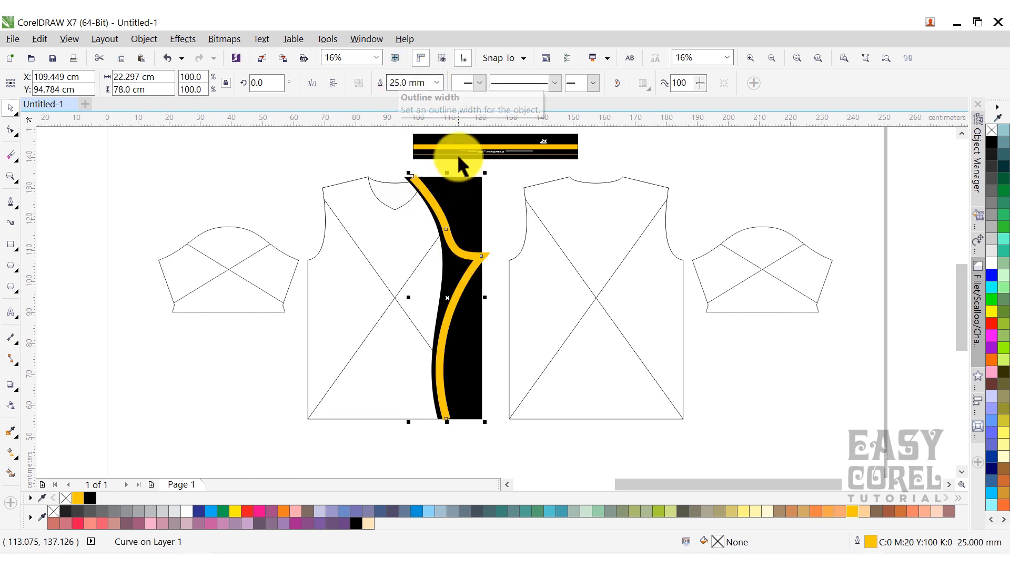
double_click(395, 82)
text(20)
key(Return)
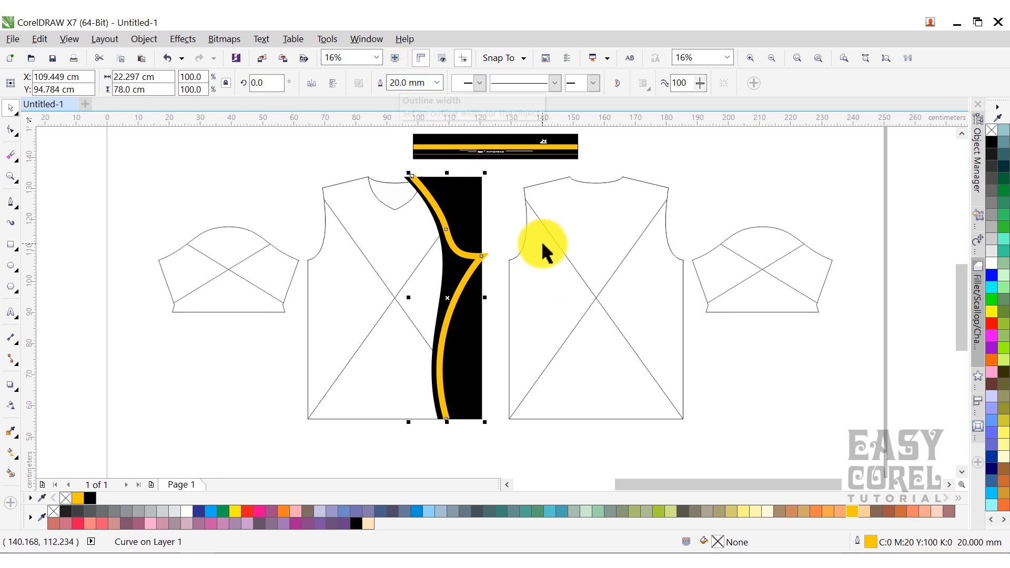
Adjust the upper curve handle and top end node of the yellow stripe so it follows the black shape's edge near the neckline
click(442, 214)
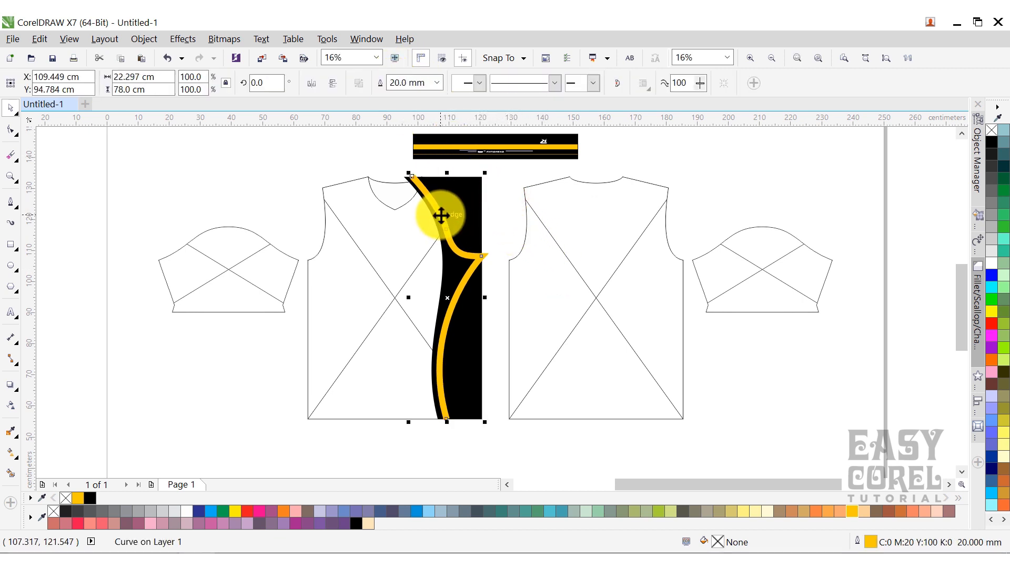
click(12, 129)
scroll(418, 181, up, 4)
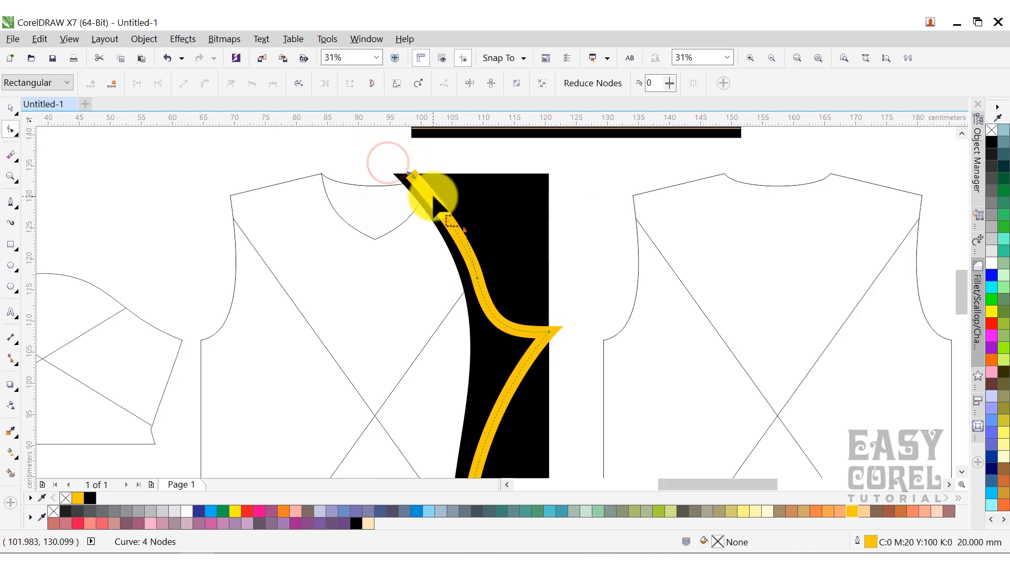
drag(489, 263, 480, 243)
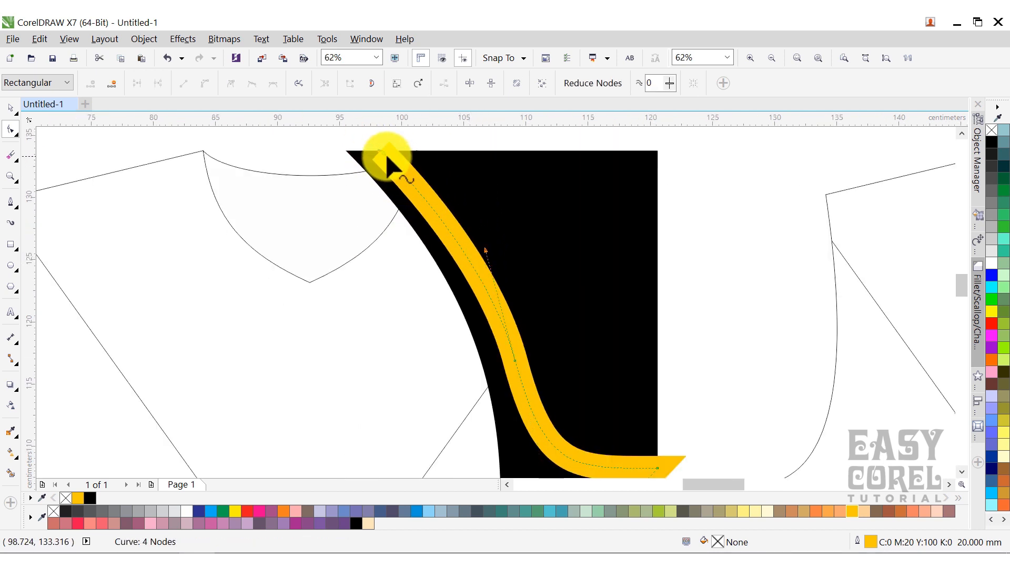
drag(385, 154, 392, 159)
scroll(416, 169, down, 2)
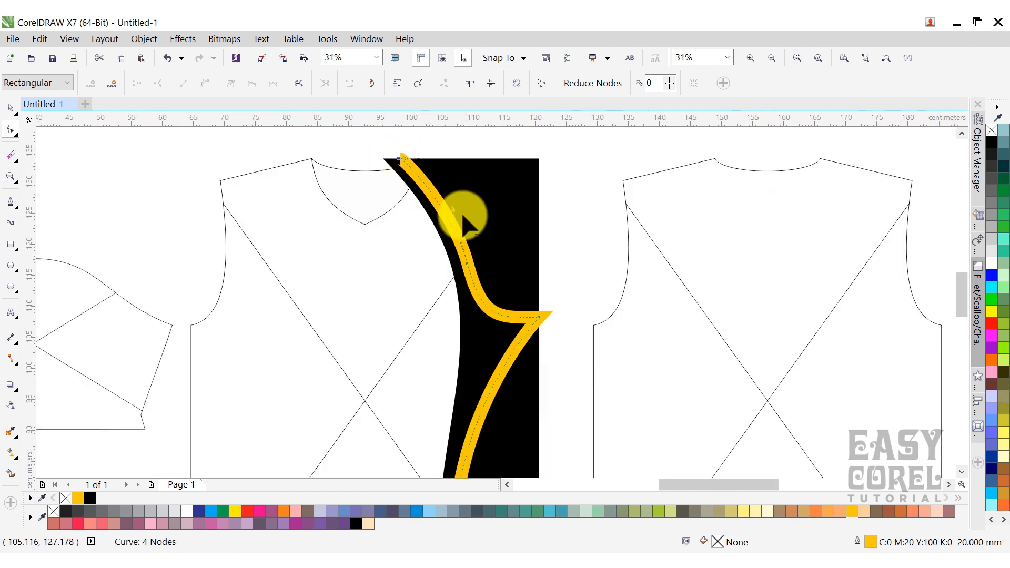
Extend the yellow stripe's lower end slightly past the hem and shift the whole stripe about 1 cm to the right
scroll(462, 214, down, 2)
scroll(497, 426, up, 2)
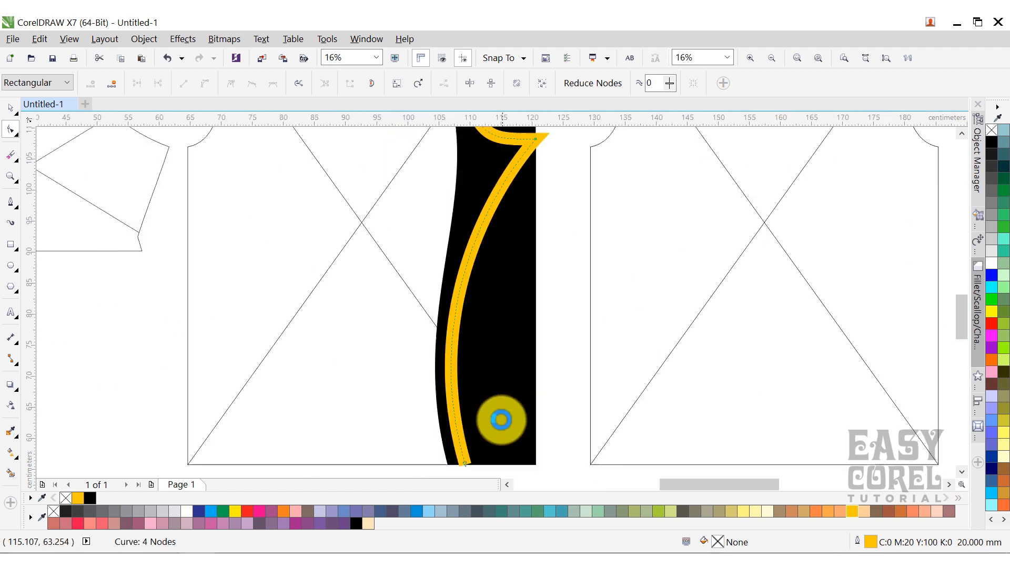
drag(500, 468, 436, 421)
scroll(474, 424, down, 2)
scroll(480, 379, up, 6)
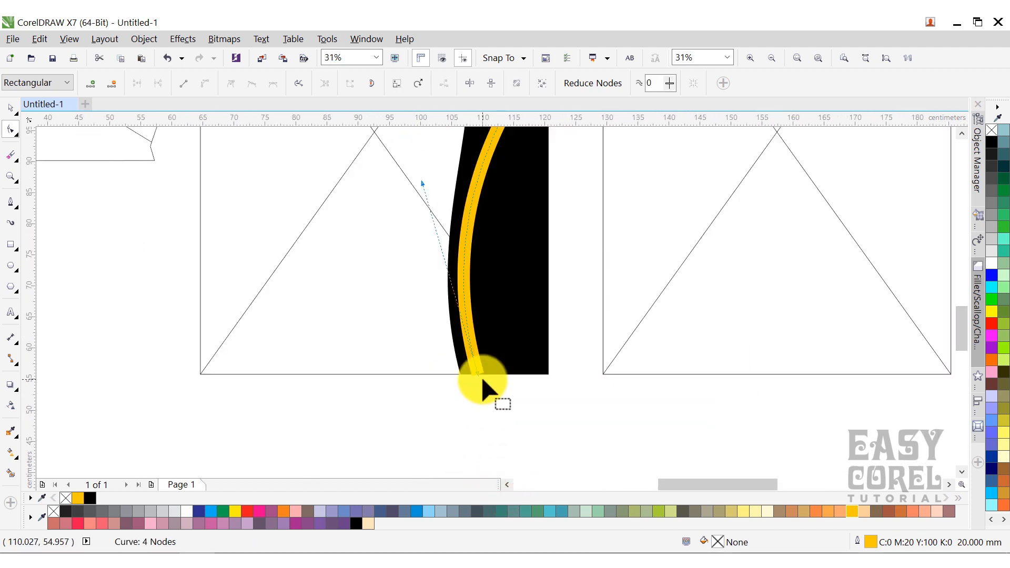
drag(464, 361, 476, 389)
scroll(480, 377, down, 4)
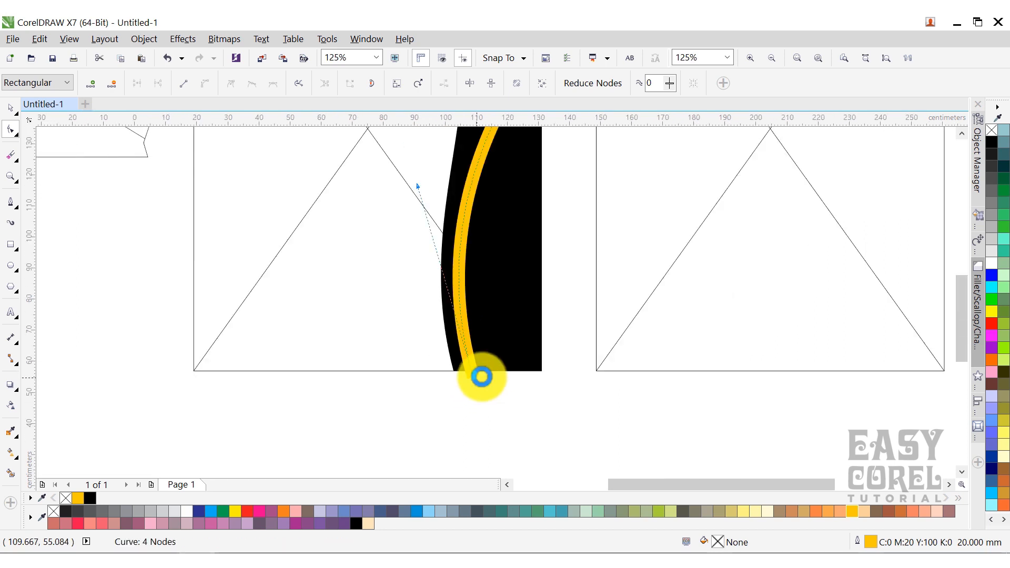
key(space)
drag(469, 174, 473, 173)
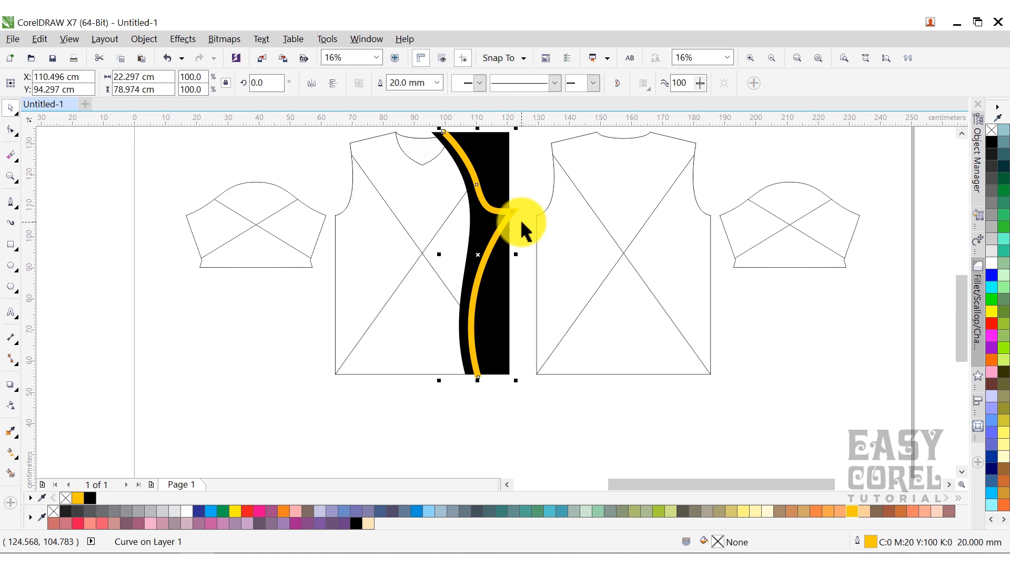
Convert the yellow stripe's outline on the front panel to an object
click(520, 218)
click(515, 209)
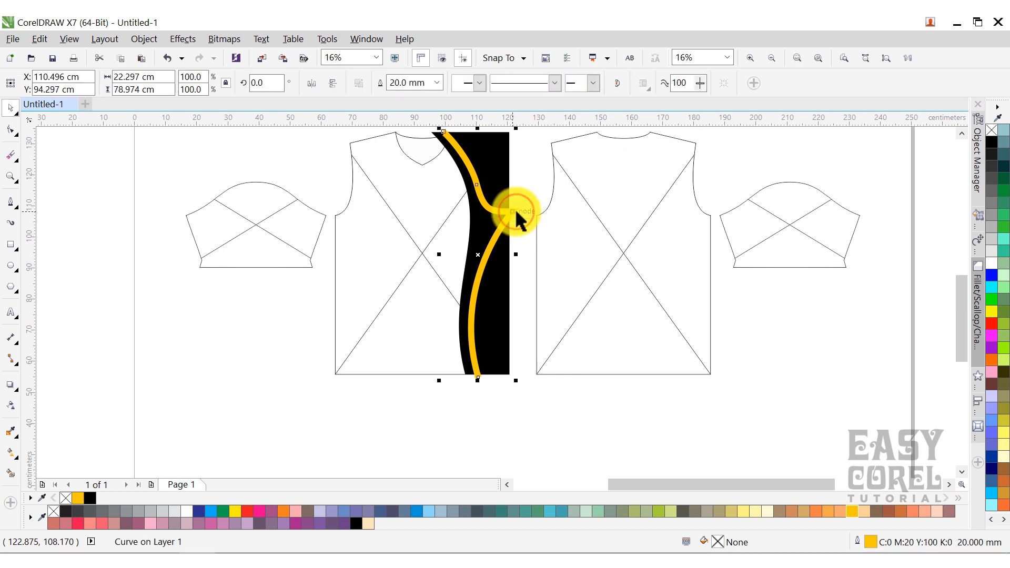
click(144, 39)
click(221, 353)
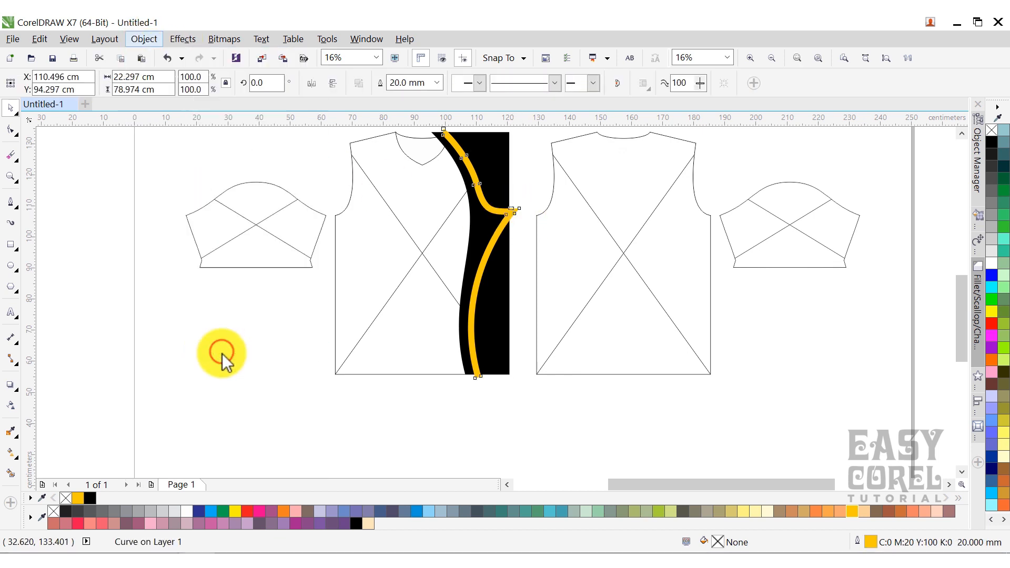
Place the black side shape and yellow stripe together inside the front panel as PowerClip contents
click(545, 409)
scroll(545, 409, down, 1)
click(502, 296)
scroll(502, 296, up, 1)
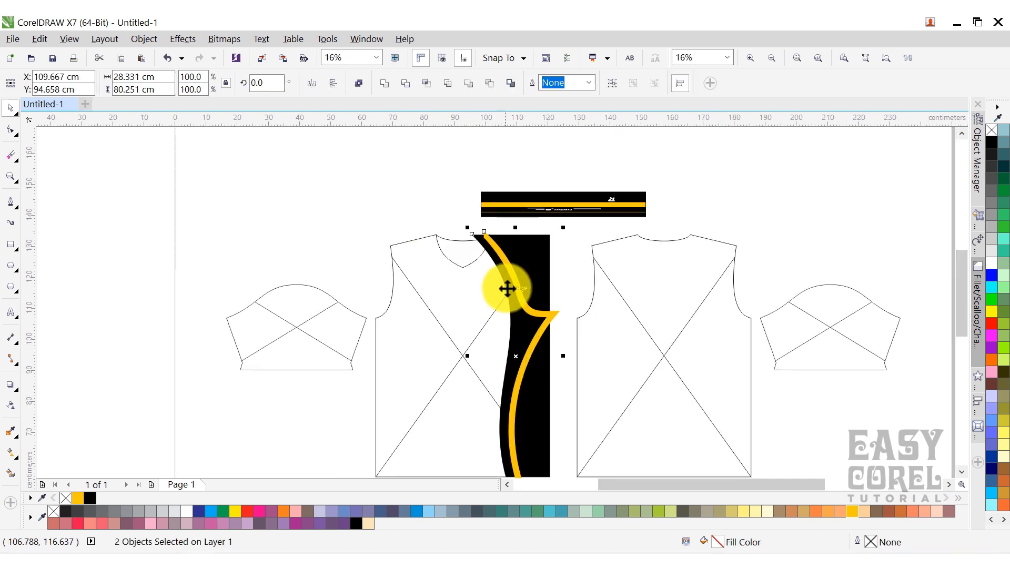
right_click(506, 287)
click(573, 237)
click(482, 286)
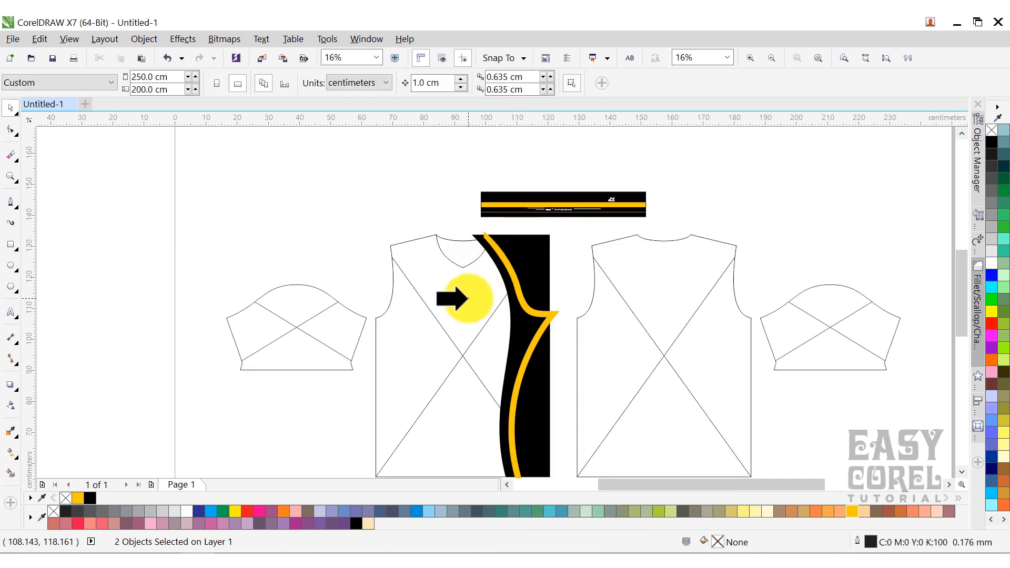
Edit the front panel's PowerClip, adding a horizontally mirrored copy of the black shape and yellow stripe along the opposite side edge
right_click(463, 337)
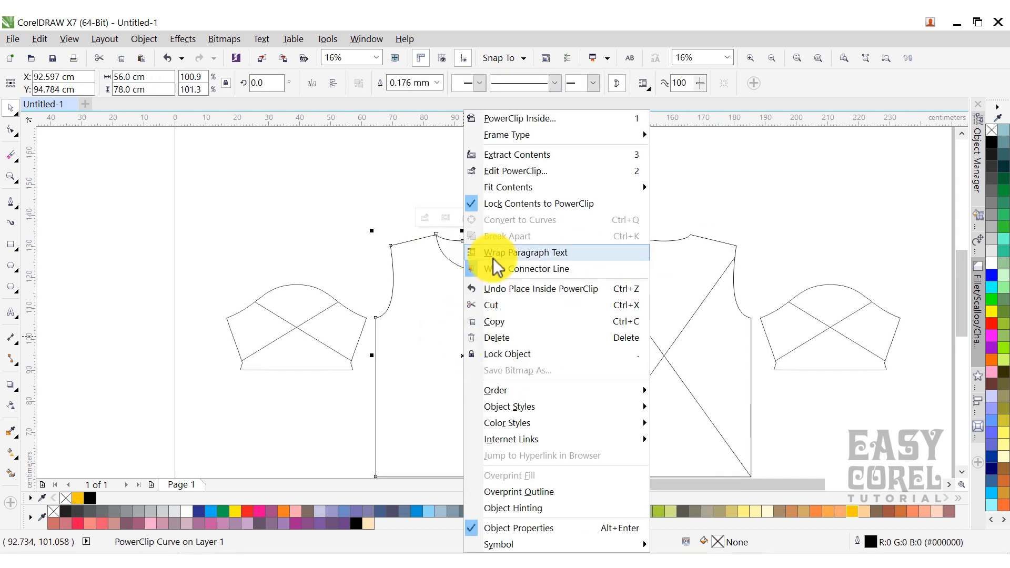
click(537, 176)
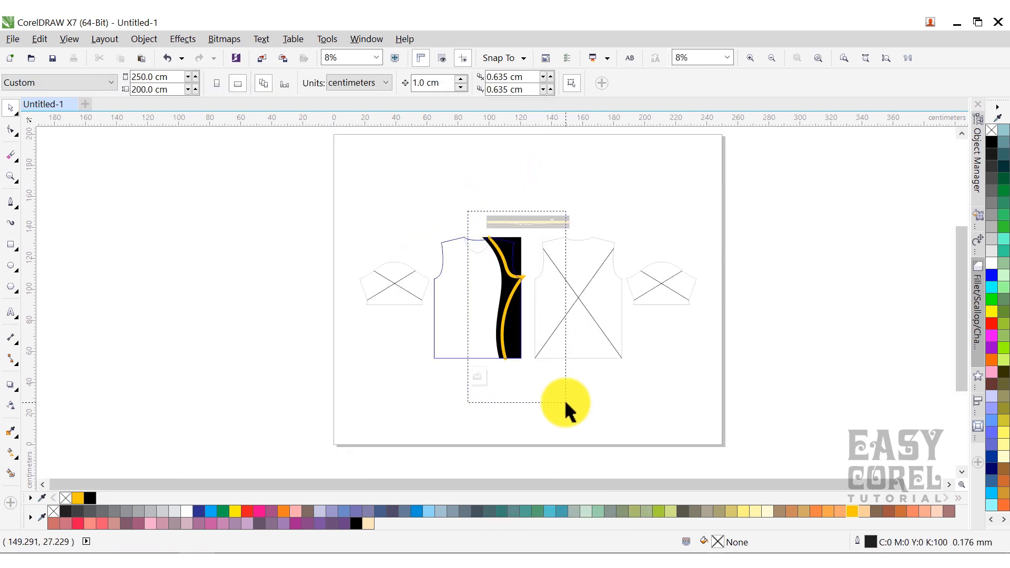
drag(566, 402, 566, 403)
scroll(512, 320, up, 1)
drag(526, 276, 453, 274)
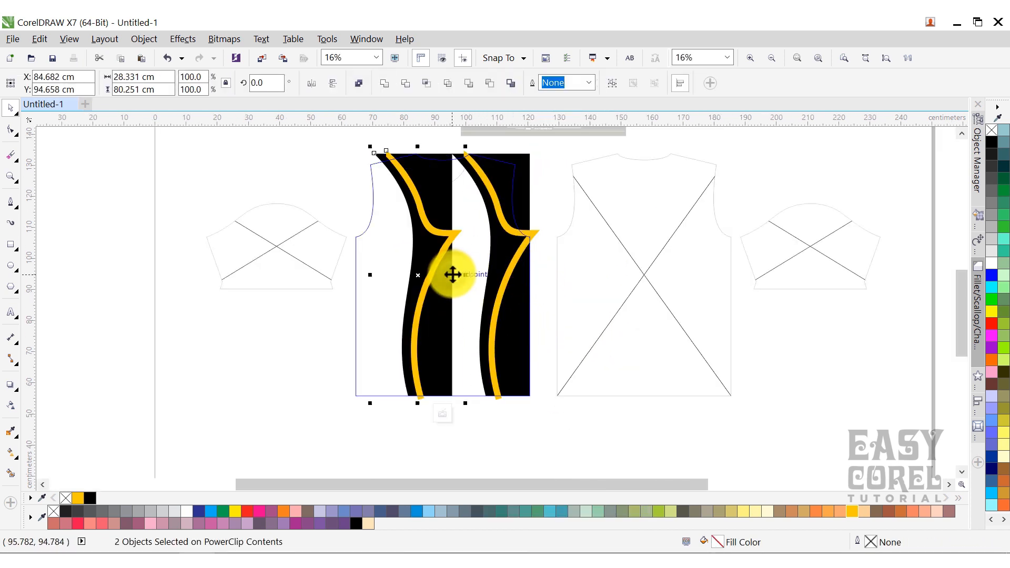
click(312, 84)
drag(385, 314, 357, 314)
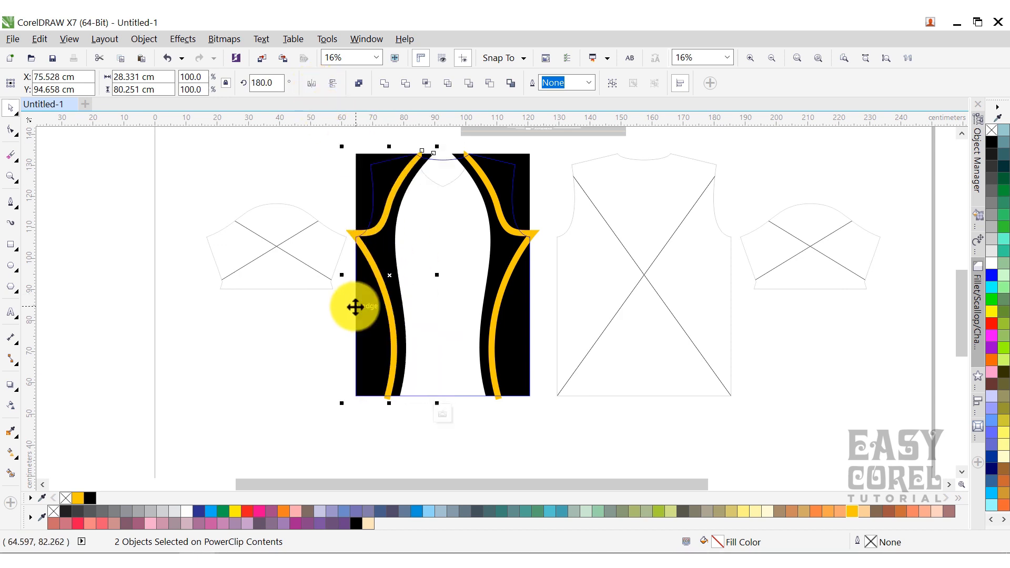
ctrl+click(555, 430)
click(496, 428)
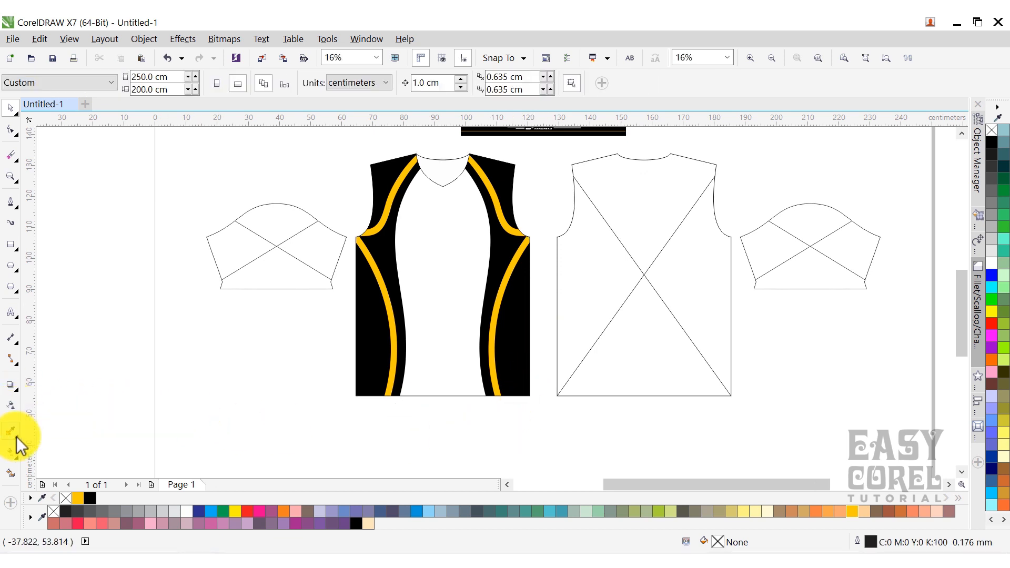
Give the front panel a vertical linear fountain fill from white at mid-panel to black, ending below the hem
click(11, 453)
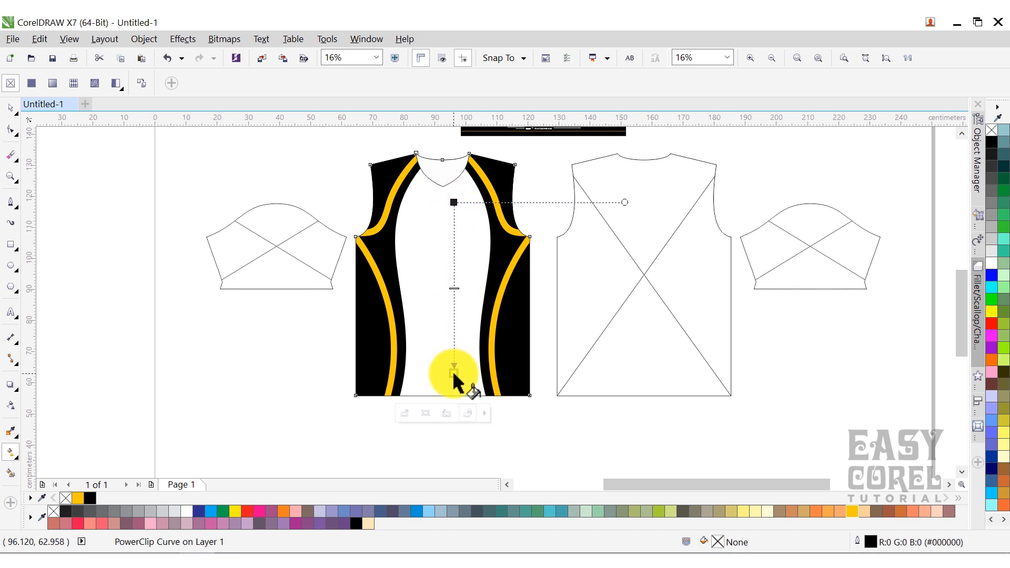
drag(452, 370, 452, 370)
click(425, 83)
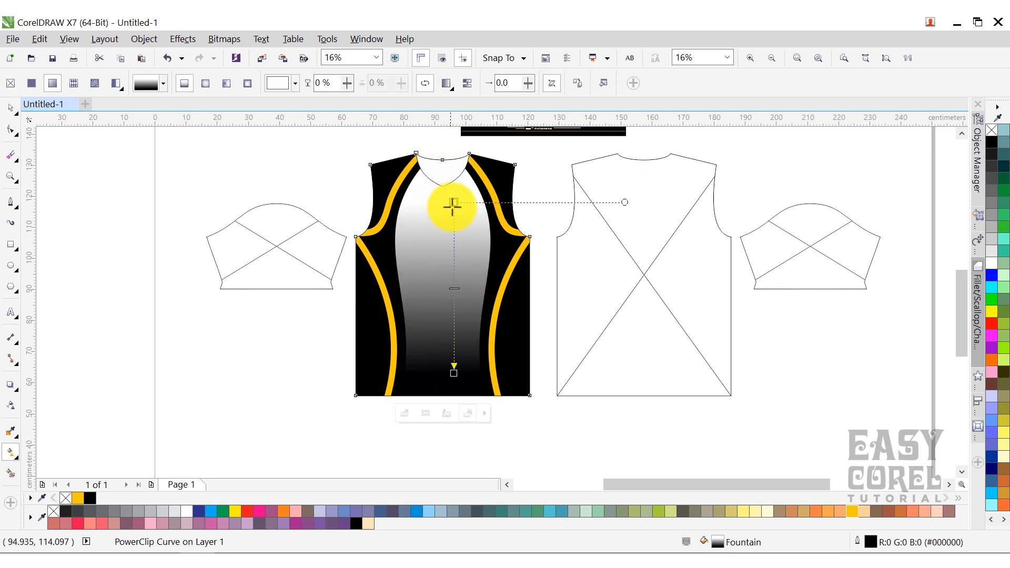
drag(452, 205, 453, 258)
drag(451, 372, 454, 434)
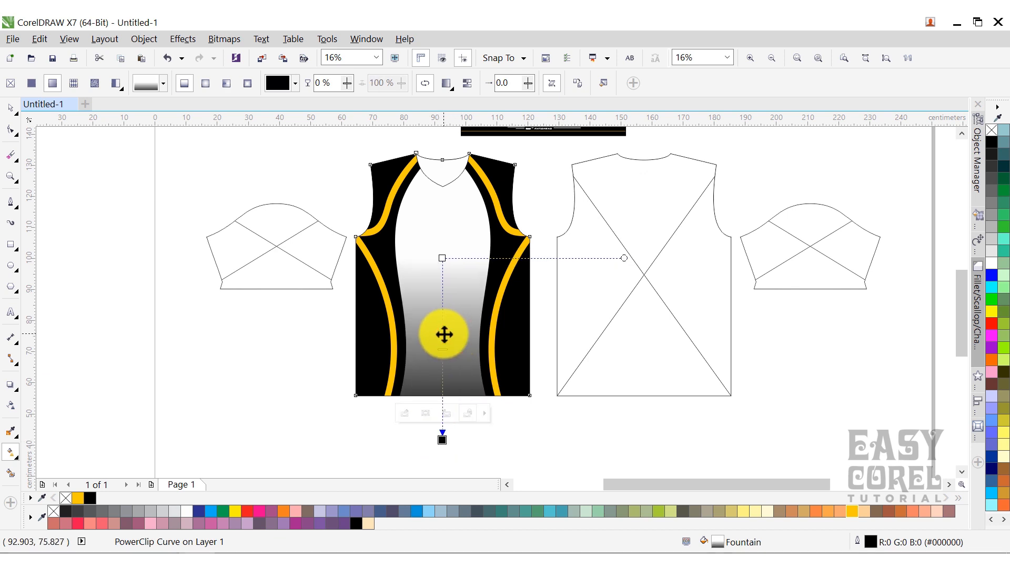
click(11, 108)
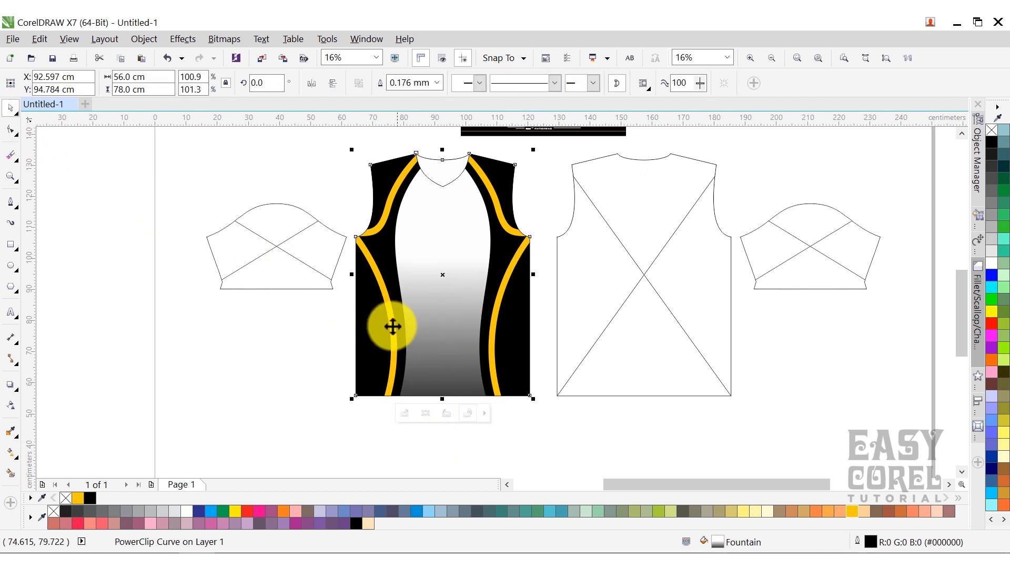
Reposition the front panel's fountain fill vertically and extend its black end slightly farther below the hem
click(14, 453)
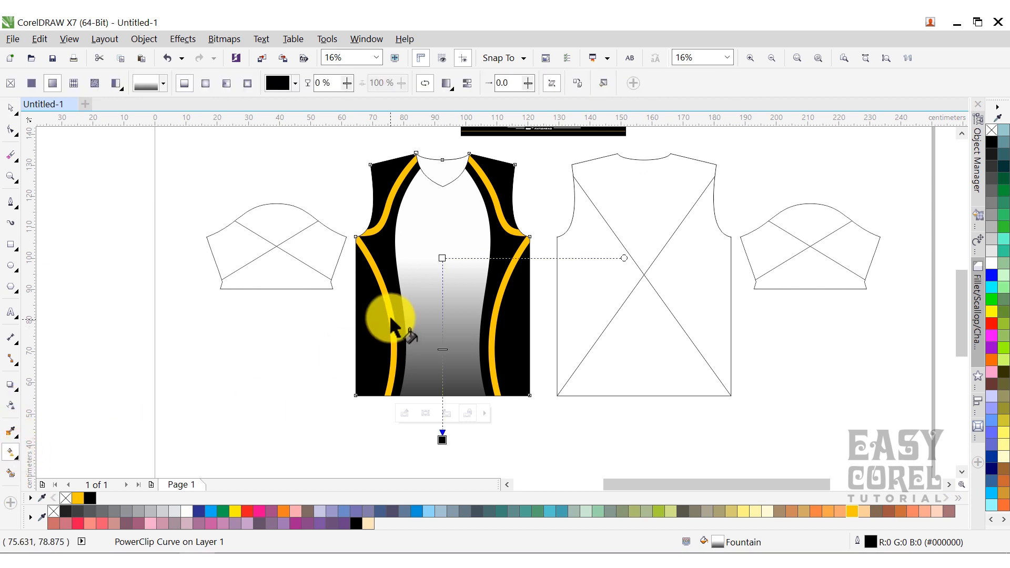
drag(443, 314, 439, 364)
scroll(441, 294, down, 1)
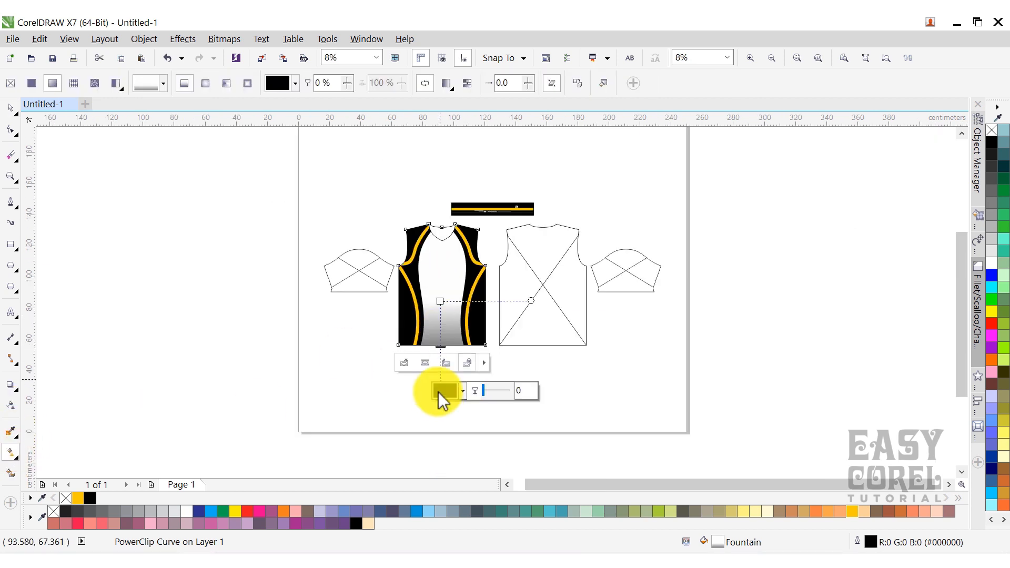
scroll(441, 364, up, 1)
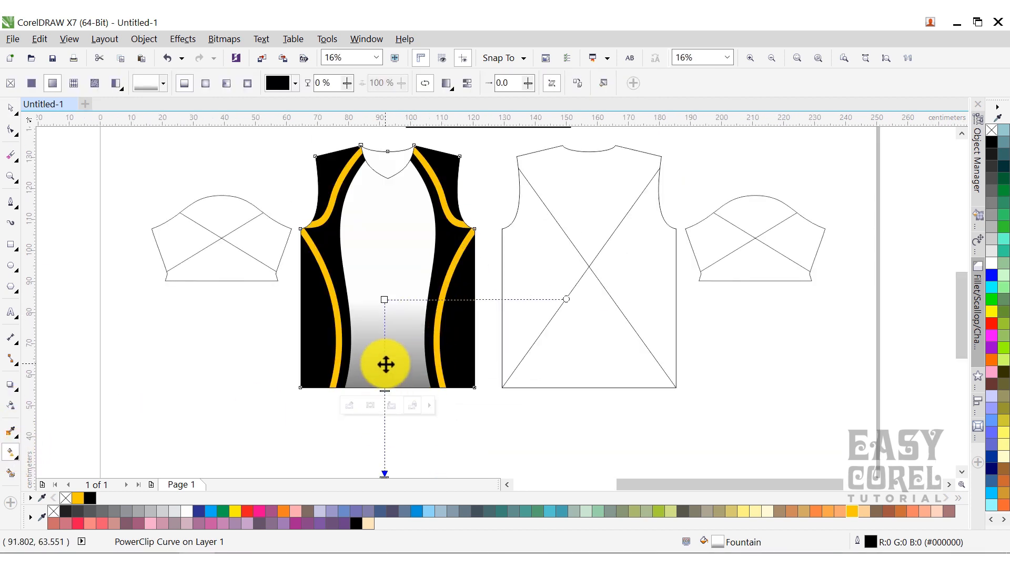
drag(385, 363, 385, 333)
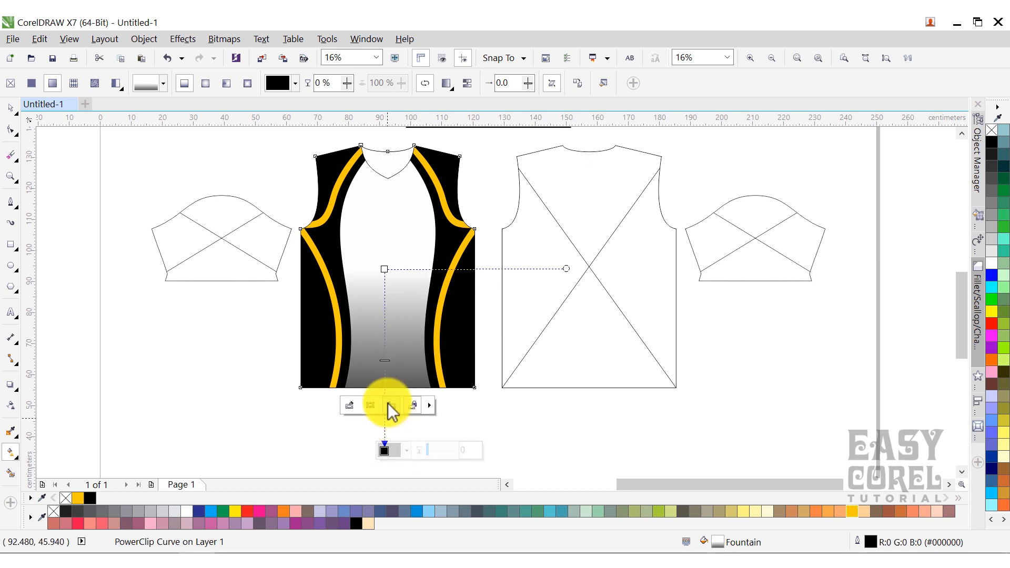
drag(385, 448, 383, 457)
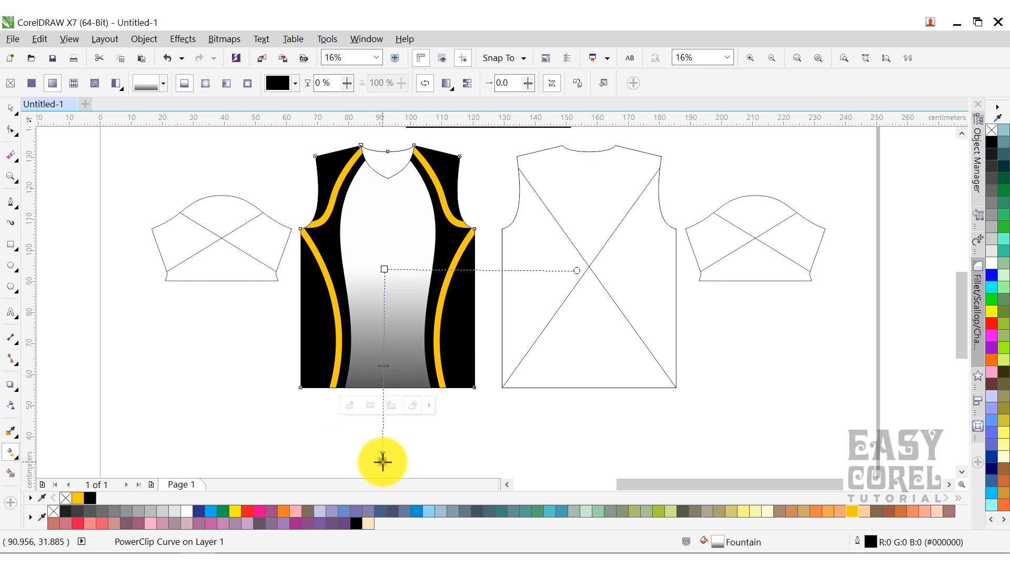
Change the end color of the front panel's fountain fill from black to gray
click(388, 461)
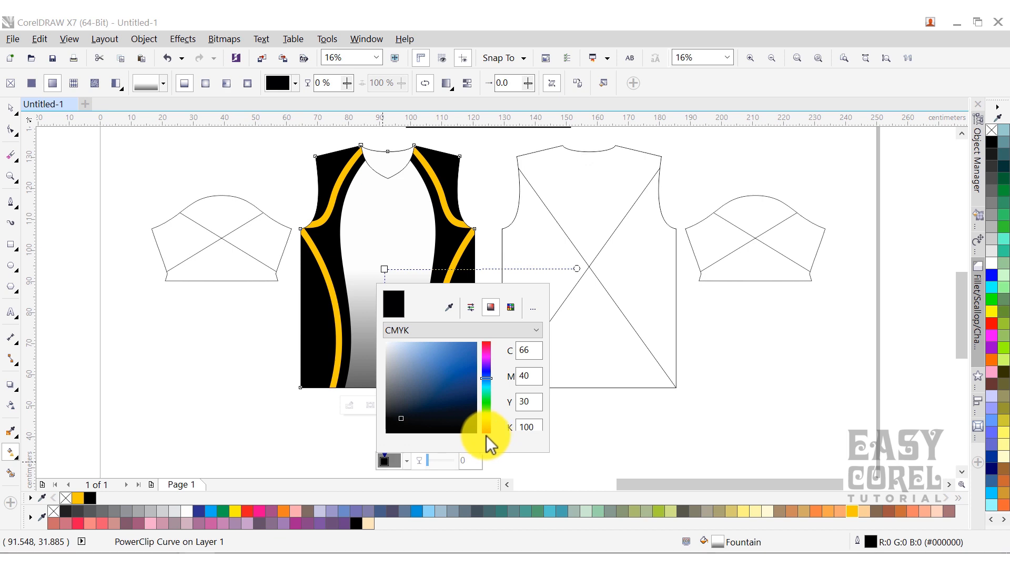
click(355, 522)
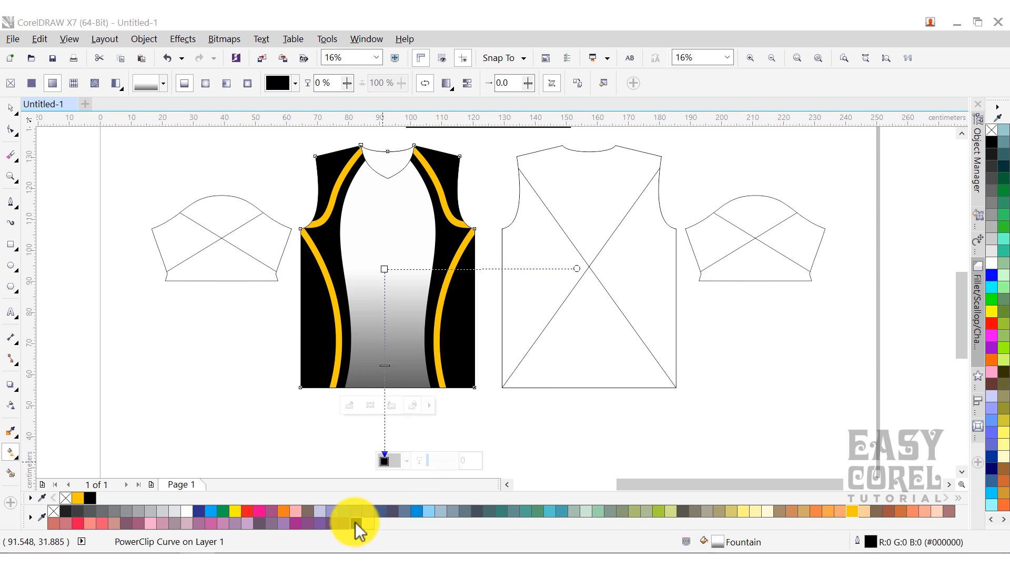
click(108, 510)
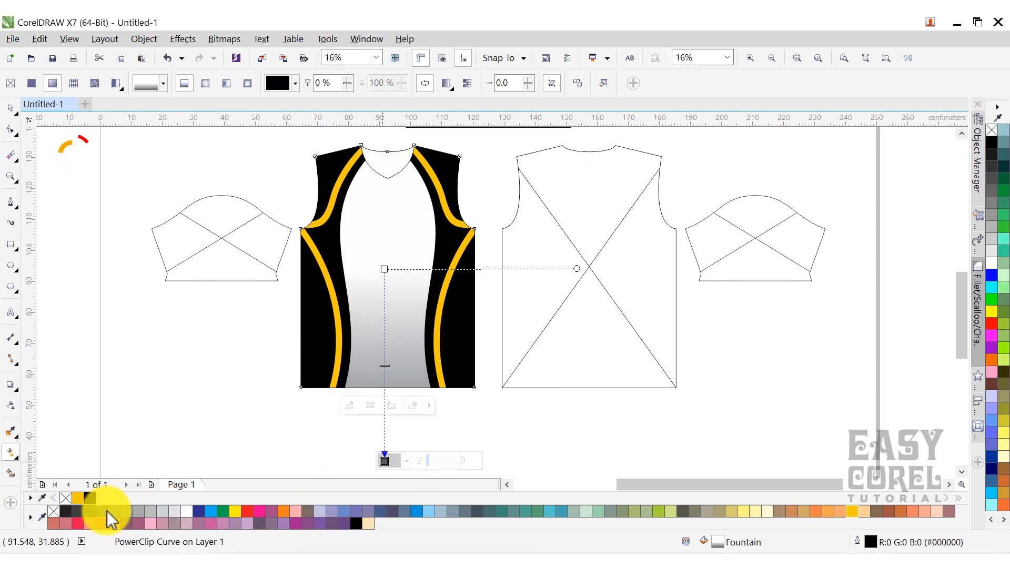
click(11, 109)
click(140, 169)
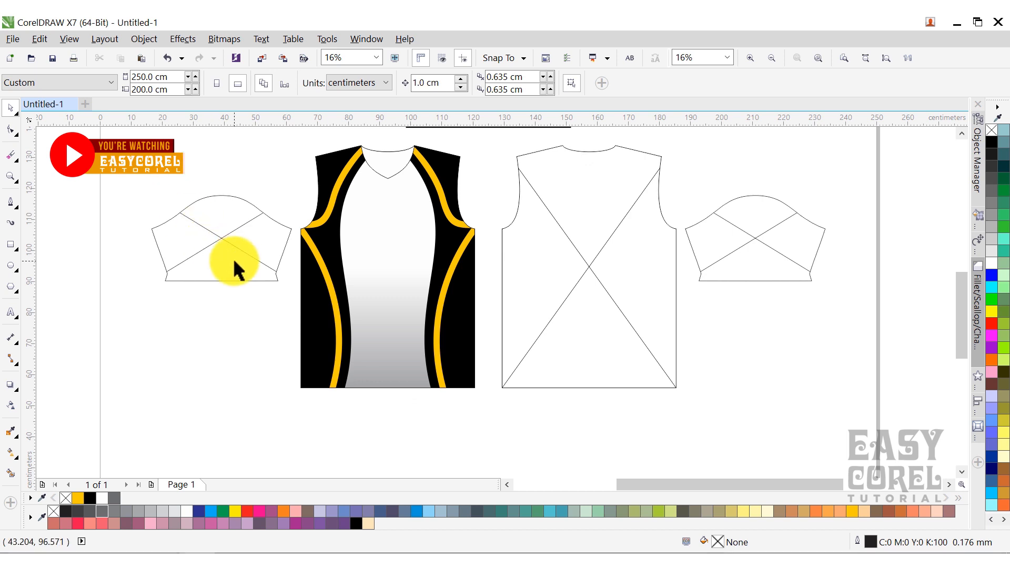
Draw a narrow vertical rectangle below the first sleeve, stretch it to about 37.9 cm tall and set its width to 1 cm
click(12, 244)
drag(207, 324, 210, 431)
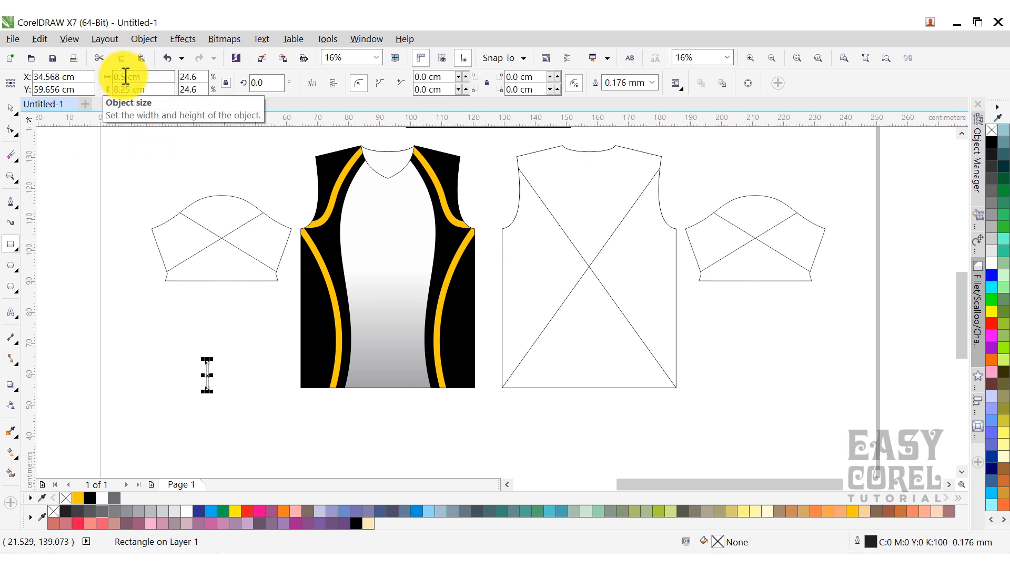
drag(207, 359, 207, 313)
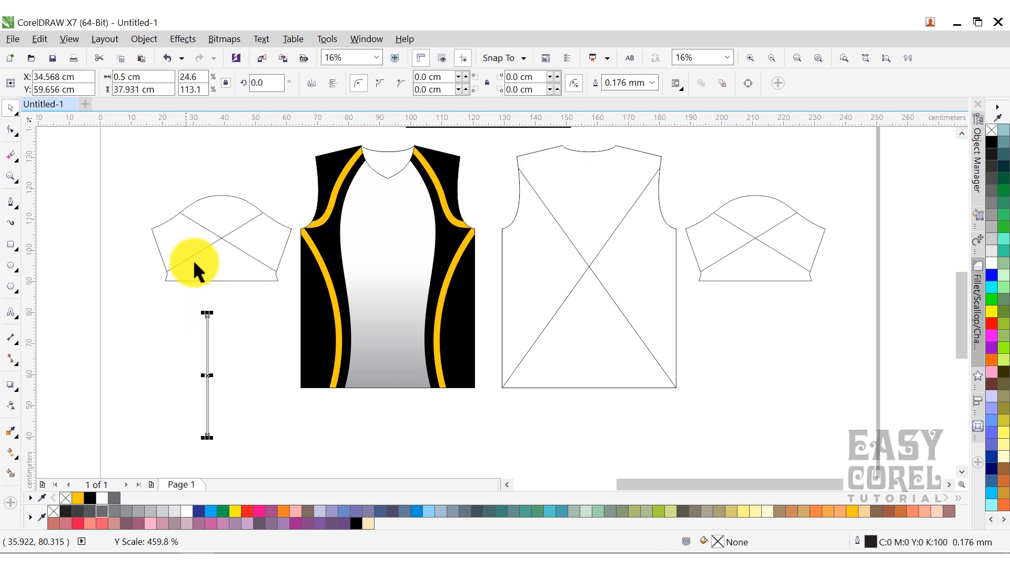
double_click(122, 77)
text(1)
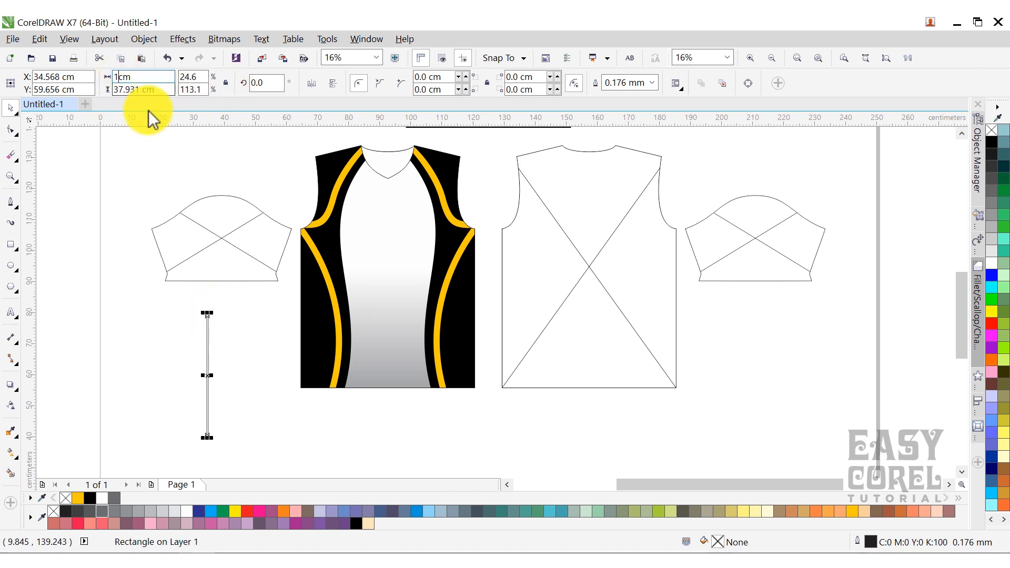
key(Return)
Duplicate the narrow rectangle sideways so the pair spans about 37 cm, and blend the two rectangles with 20 steps
scroll(214, 376, up, 1)
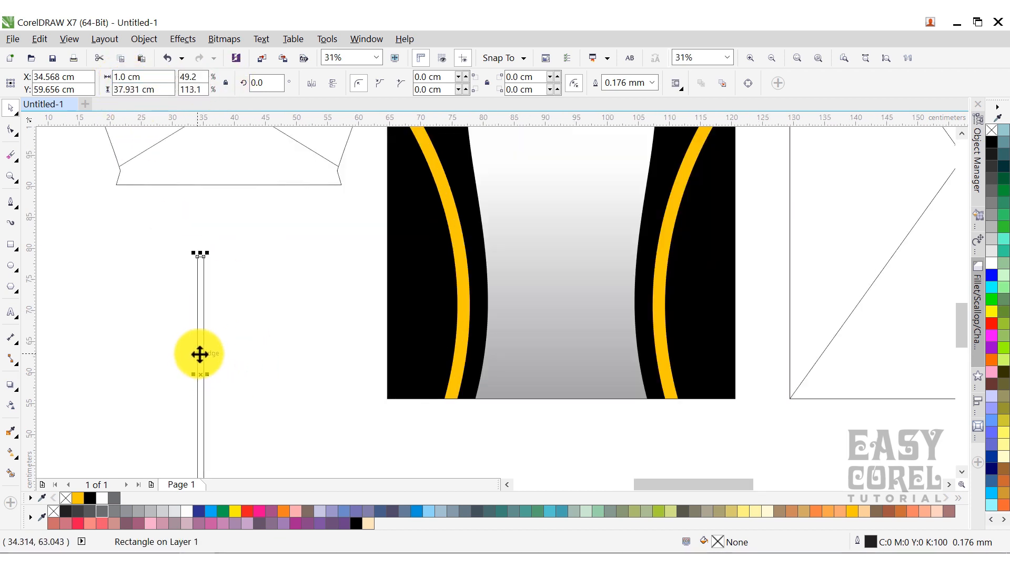
drag(200, 352, 342, 347)
right_click(342, 348)
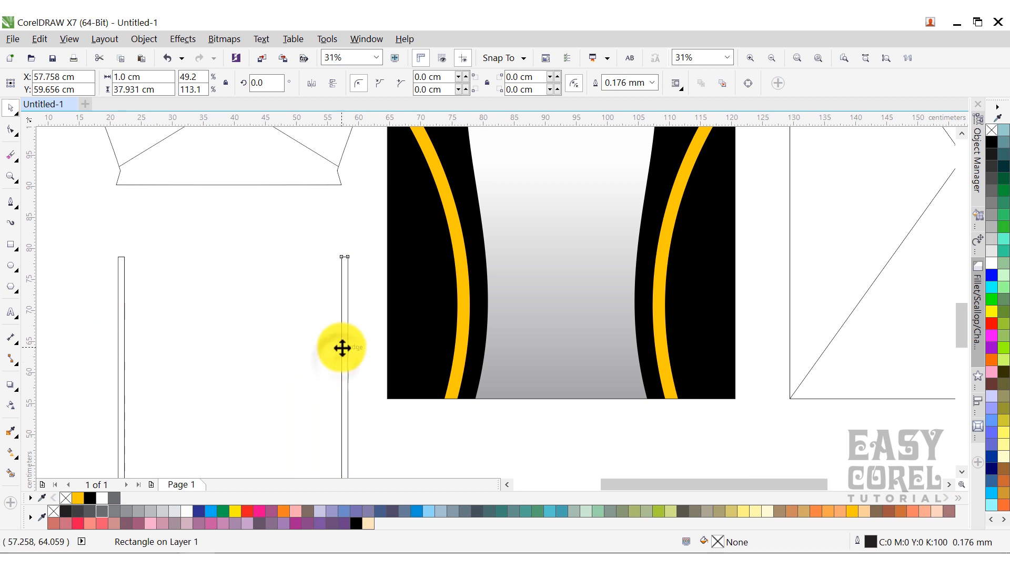
scroll(342, 348, down, 1)
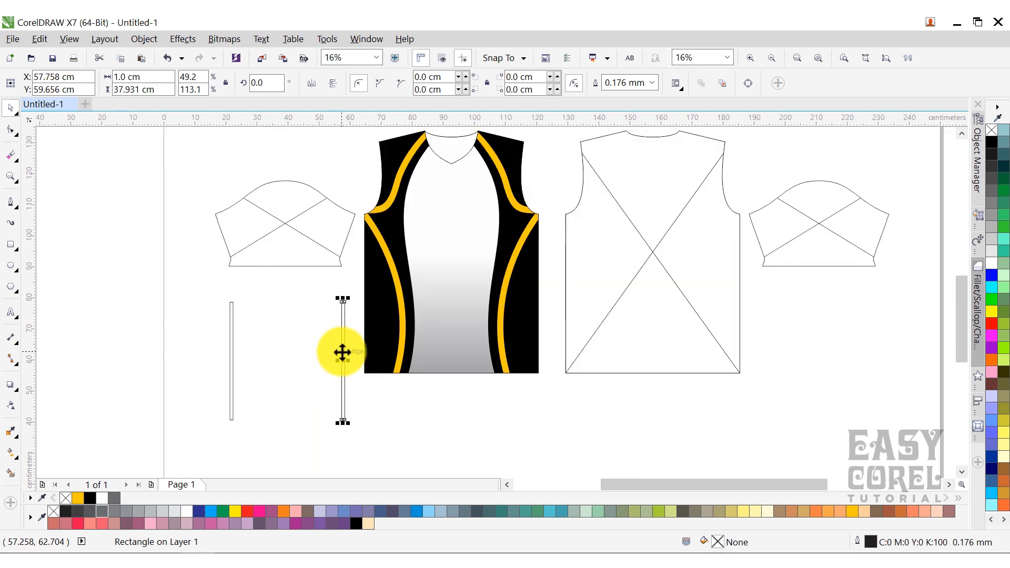
click(19, 392)
click(40, 415)
drag(343, 360, 230, 361)
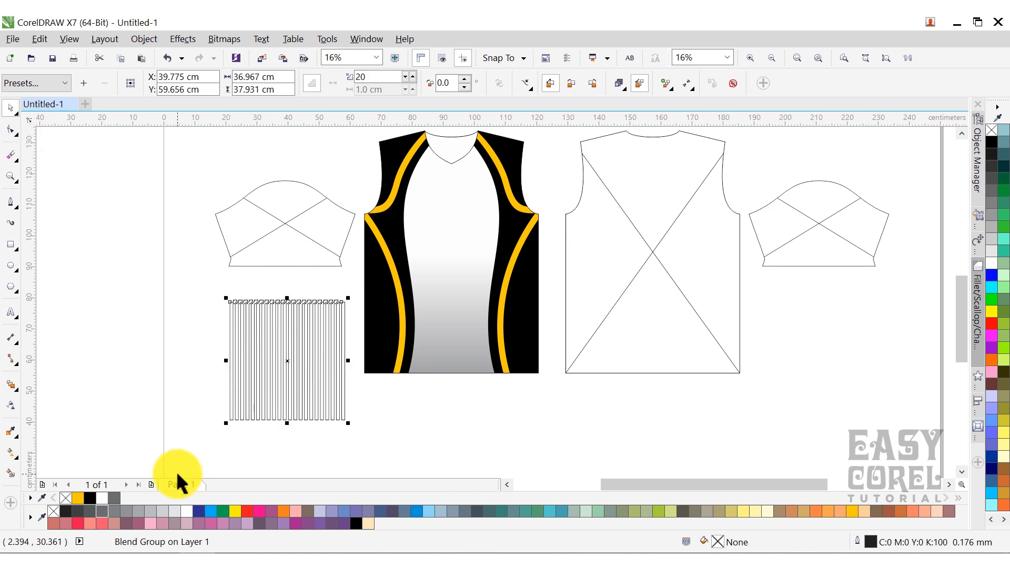
Make the blended stripes white with no outline and position them over the lower middle of the front panel
click(187, 511)
drag(285, 416, 449, 356)
scroll(472, 318, up, 2)
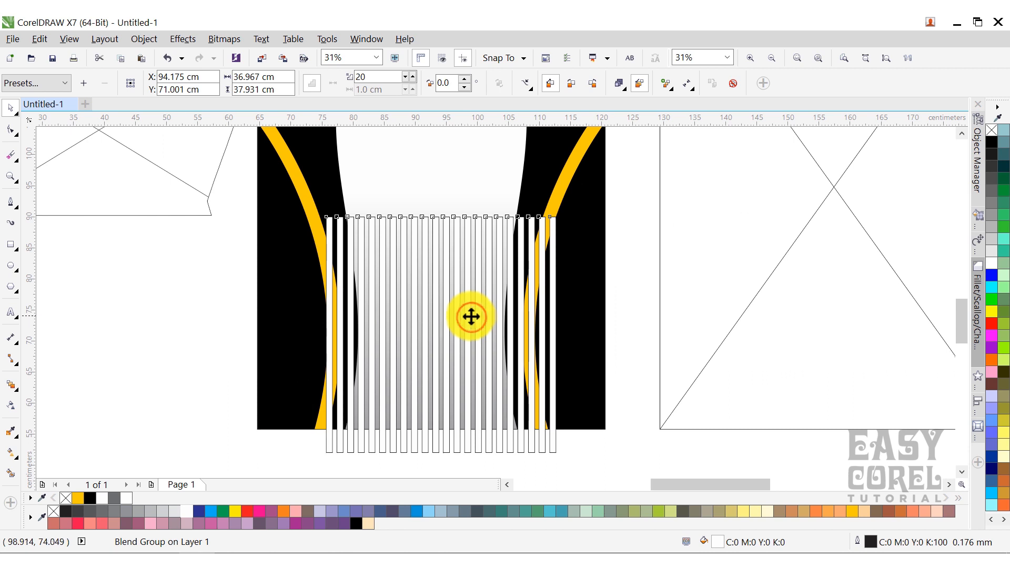
drag(471, 316, 466, 314)
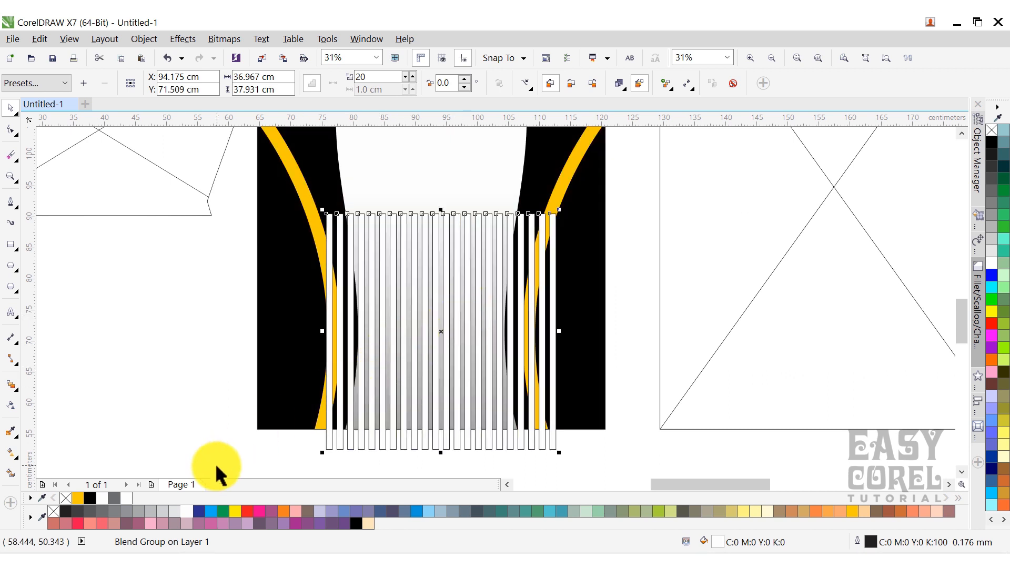
right_click(66, 498)
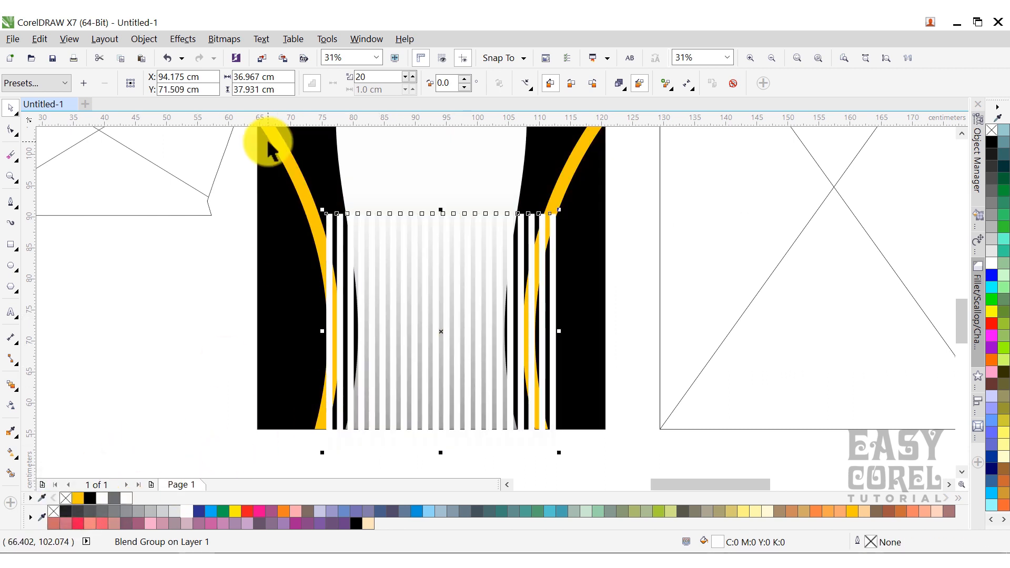
Break the stripe blend group apart and weld all the stripes into a single curve
click(148, 39)
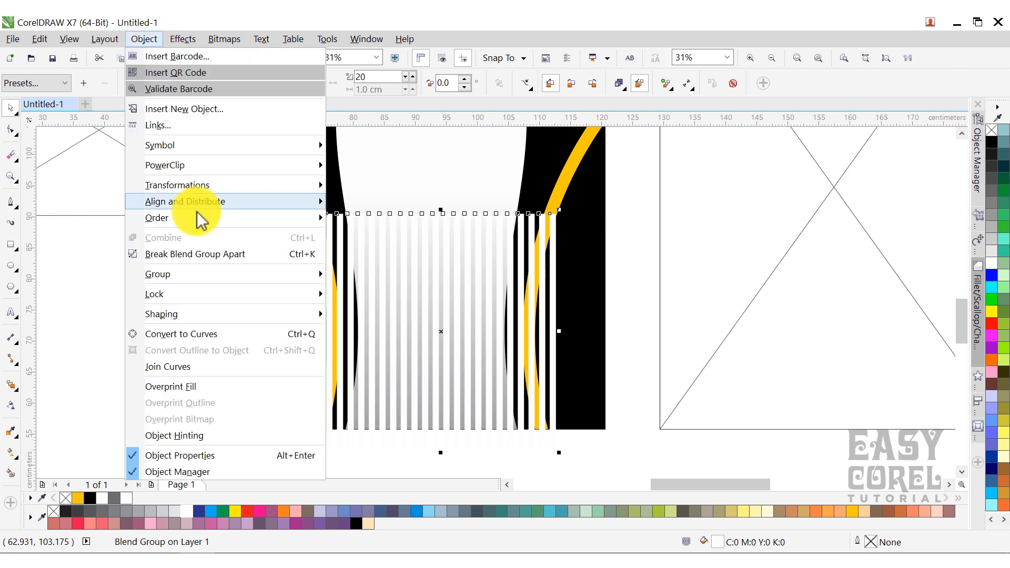
click(197, 255)
click(385, 82)
Slant the welded stripes so their lower ends shift right, and stretch them to about 49.9 cm wide and 49.4 cm tall
drag(440, 209, 436, 183)
scroll(444, 158, down, 2)
click(450, 170)
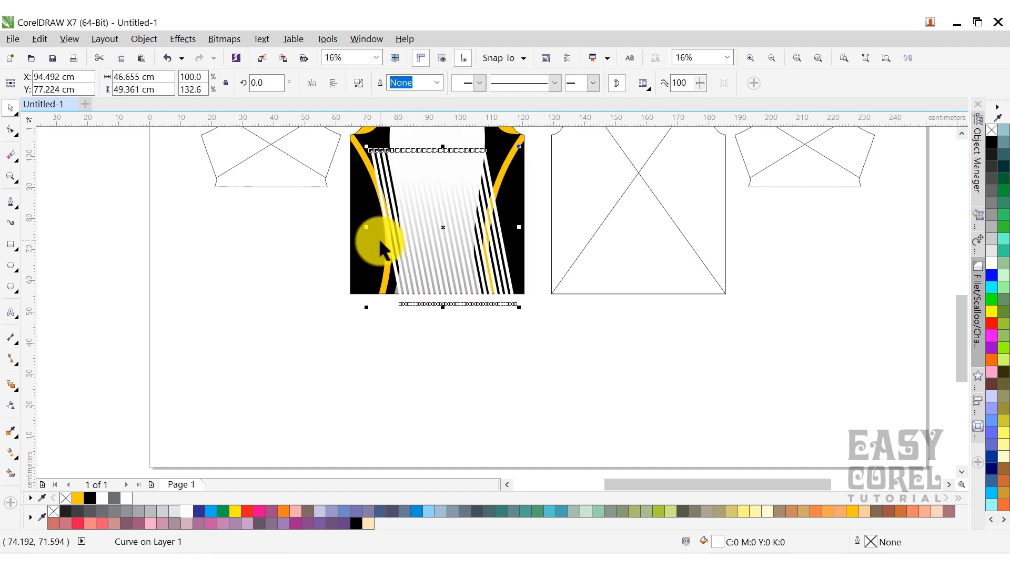
drag(366, 227, 356, 227)
scroll(443, 210, down, 2)
scroll(455, 228, up, 2)
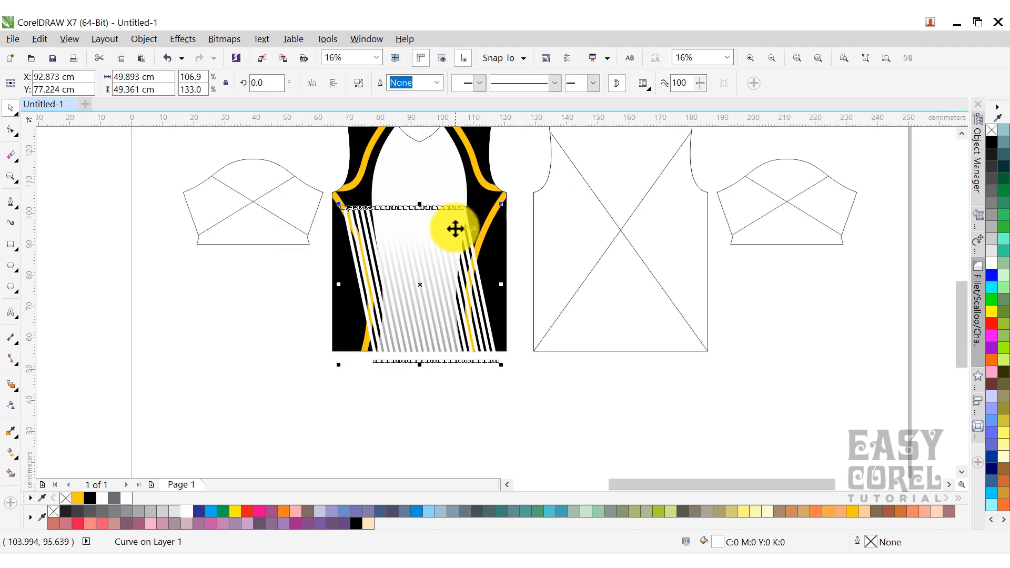
PowerClip the slanted white stripes into the front panel and send them behind the panel's black and yellow shapes
right_click(466, 229)
click(518, 183)
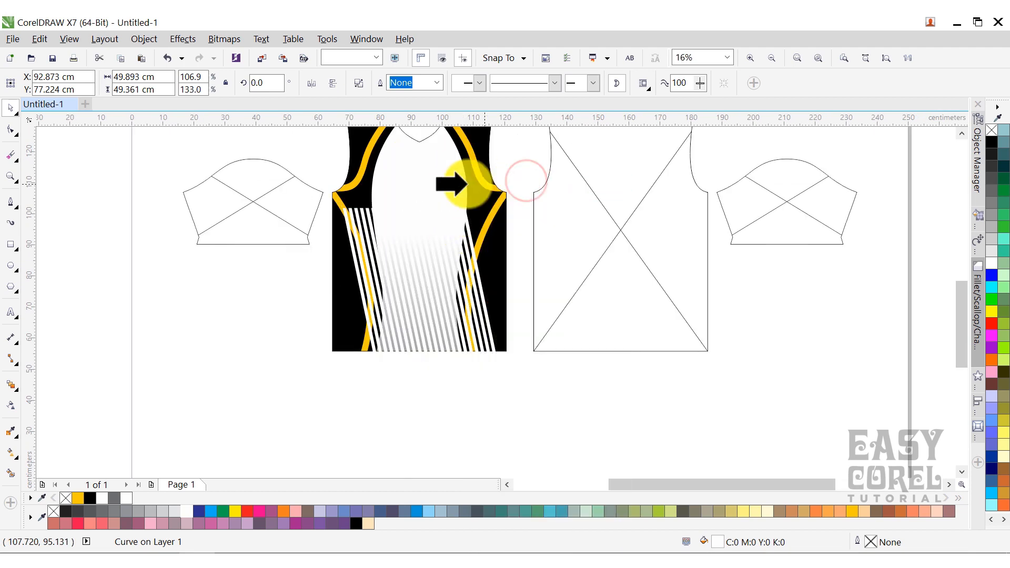
click(444, 176)
right_click(443, 177)
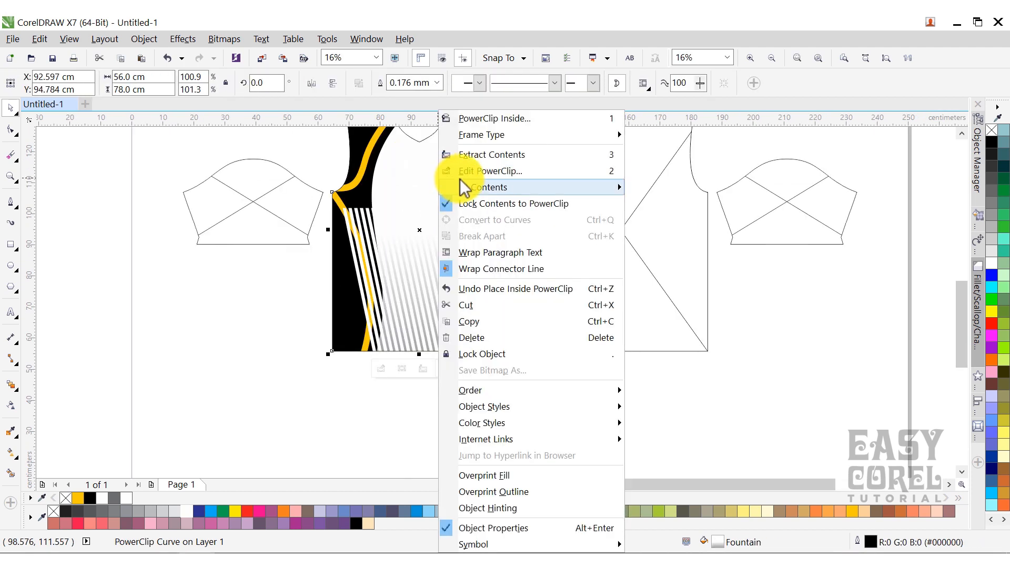
click(468, 173)
right_click(440, 224)
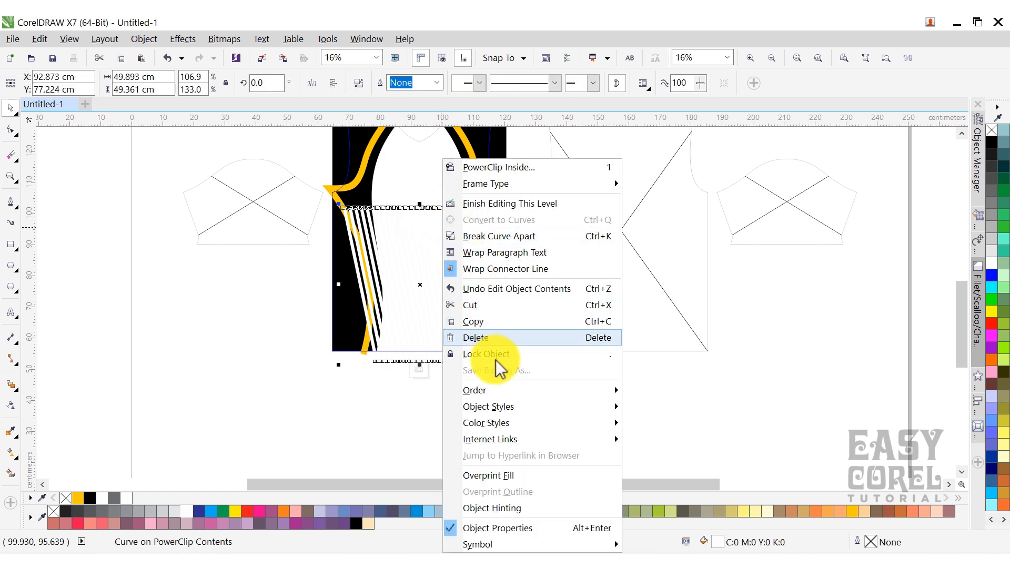
mouse_move(497, 390)
click(674, 443)
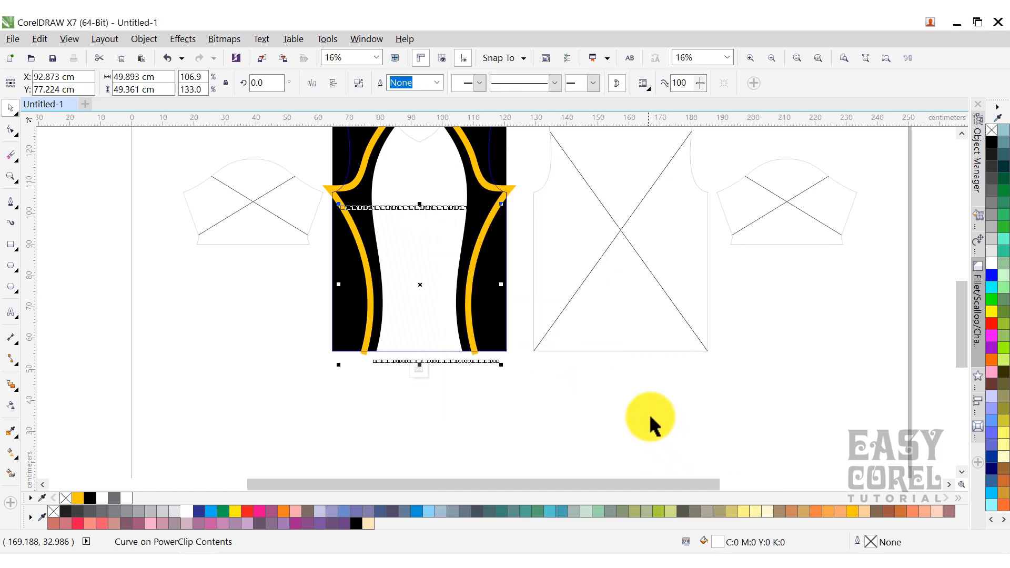
click(526, 371)
right_click(526, 370)
click(418, 373)
click(428, 372)
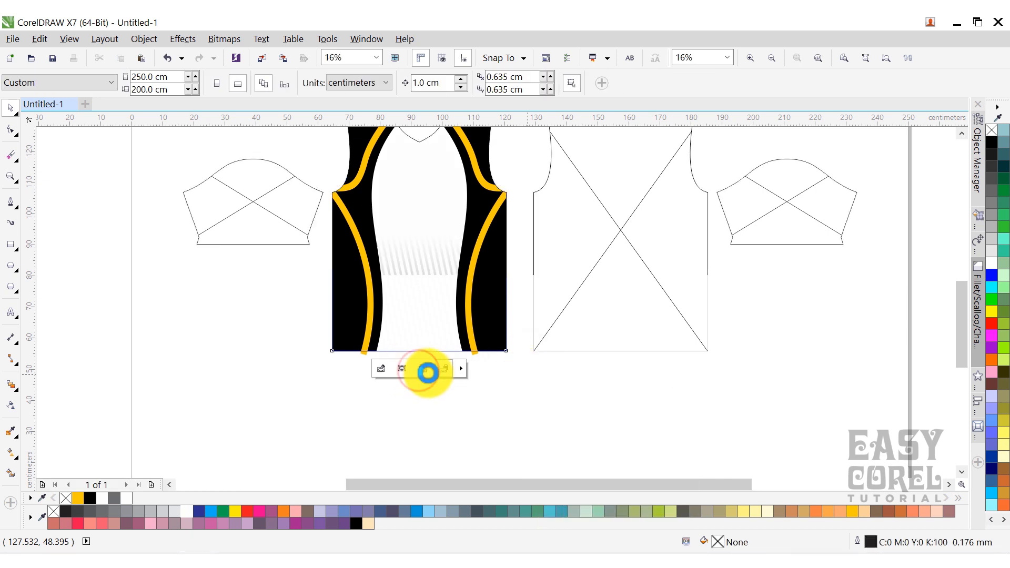
click(475, 384)
scroll(476, 294, down, 1)
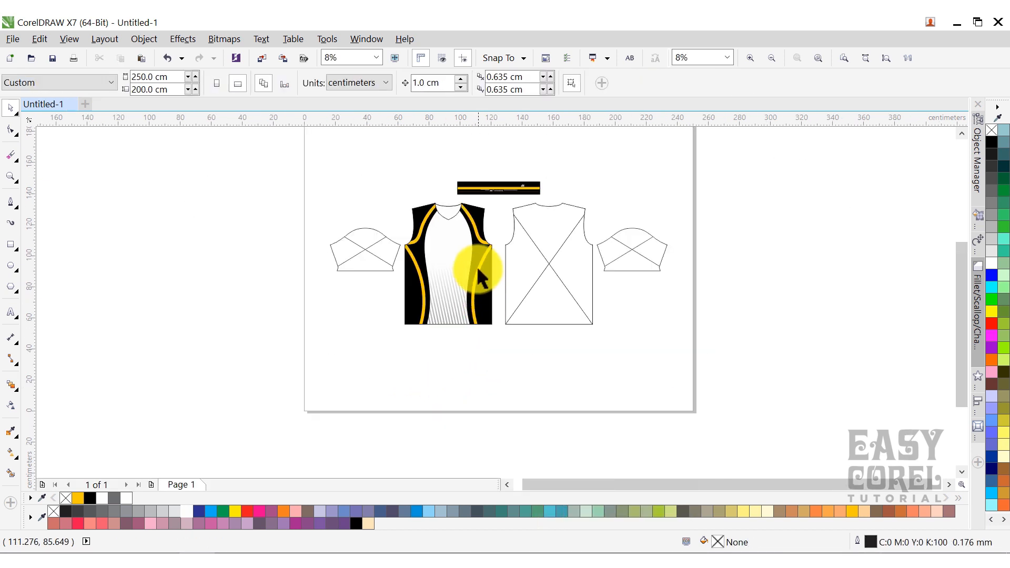
Copy the black side shapes, yellow stripes and slanted white stripes from inside the front panel's PowerClip
click(455, 236)
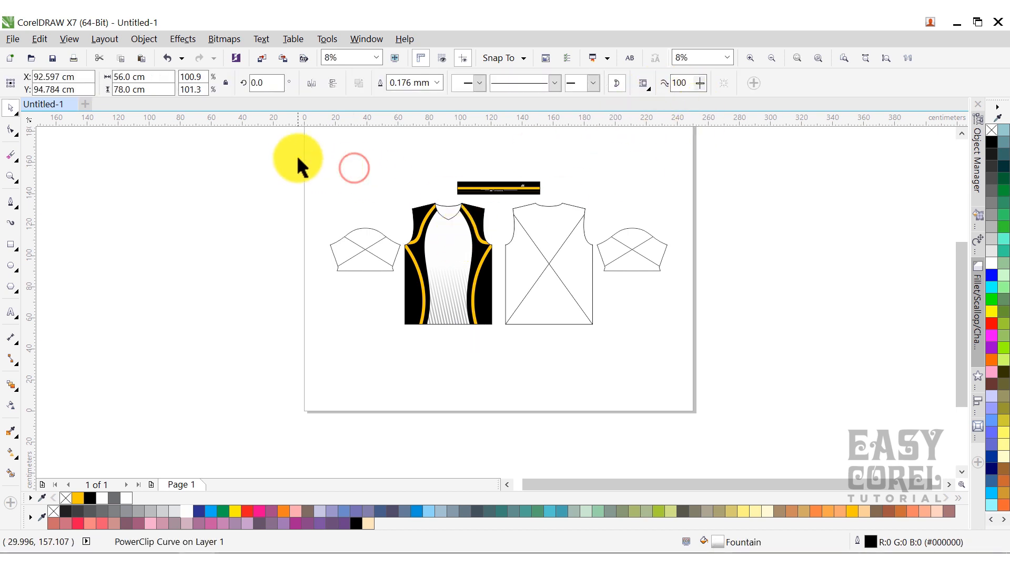
drag(298, 157, 752, 356)
click(797, 57)
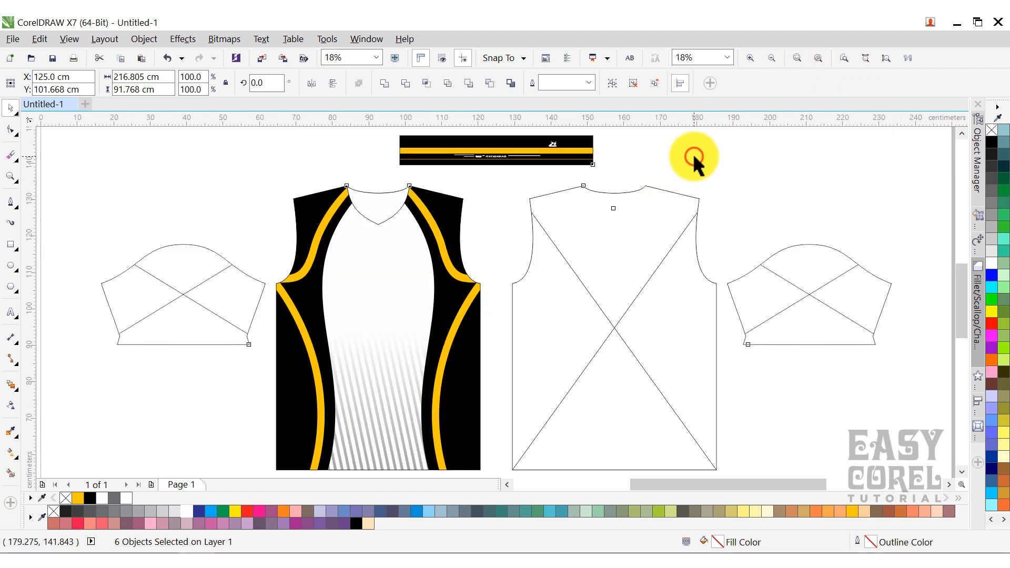
click(692, 153)
click(376, 314)
right_click(376, 313)
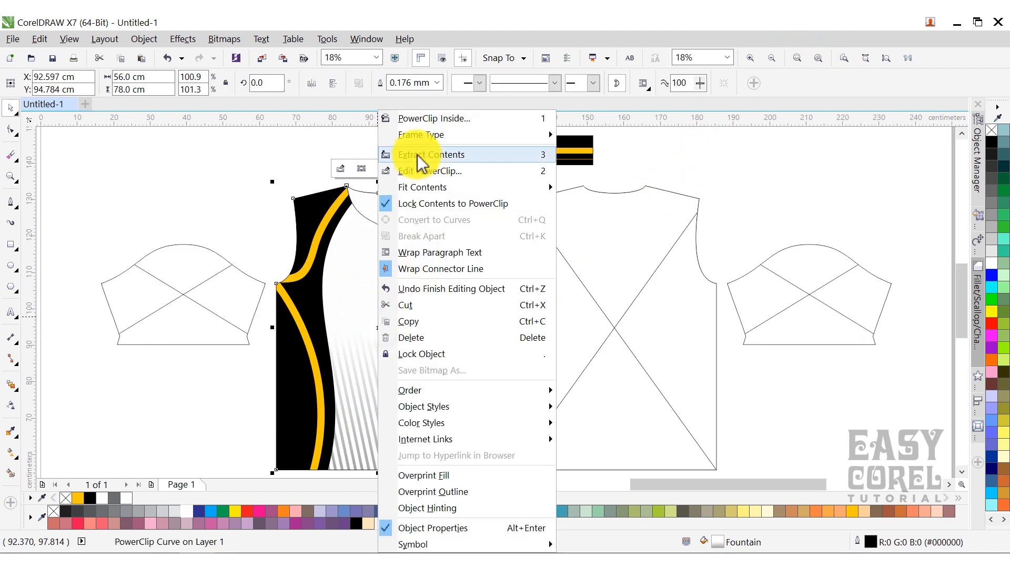
click(424, 171)
drag(221, 157, 455, 360)
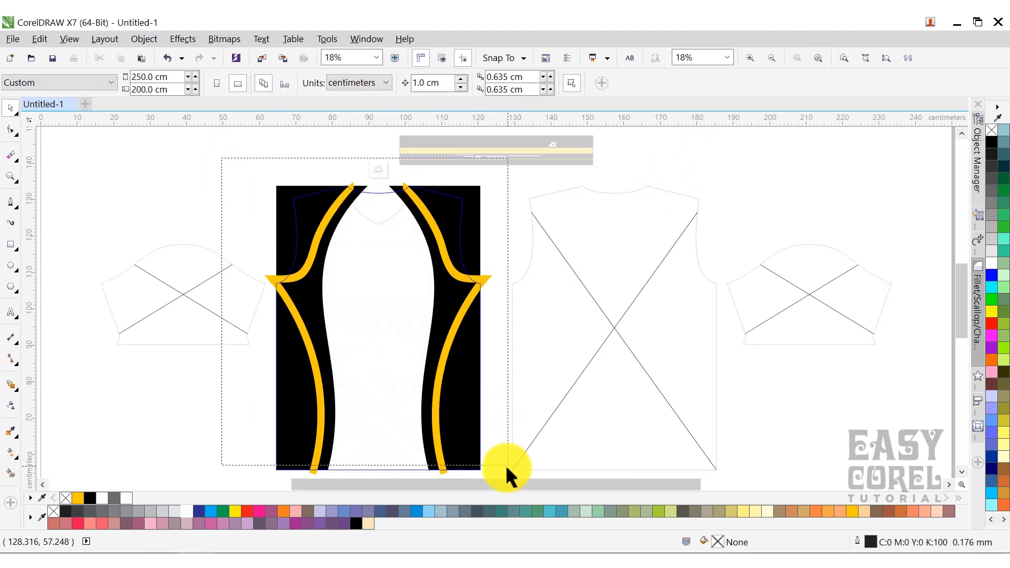
drag(505, 464, 511, 456)
right_click(467, 333)
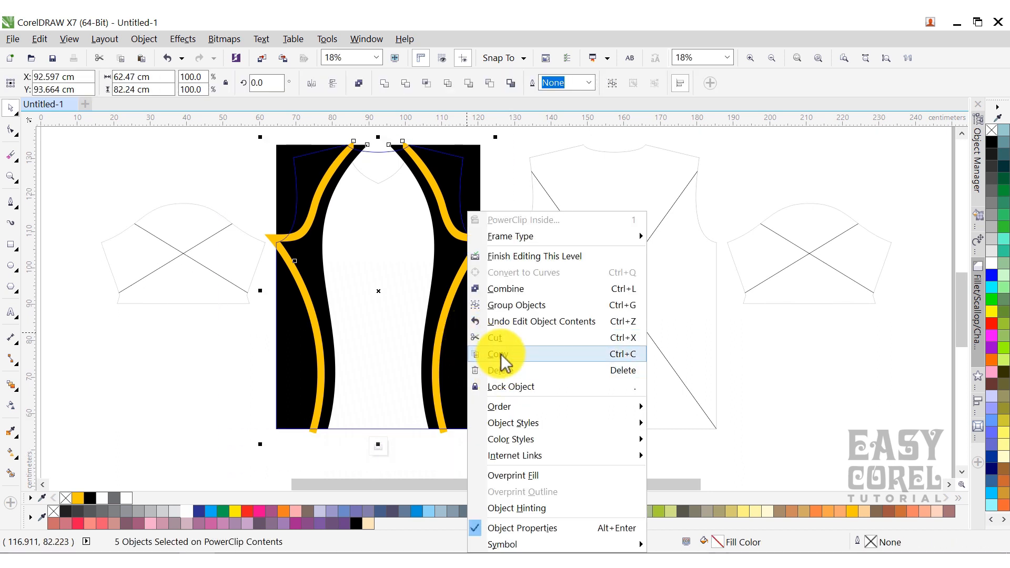
click(386, 444)
click(378, 446)
Paste the copied decorations into the back panel's PowerClip and move them sideways to line up with the panel
click(572, 329)
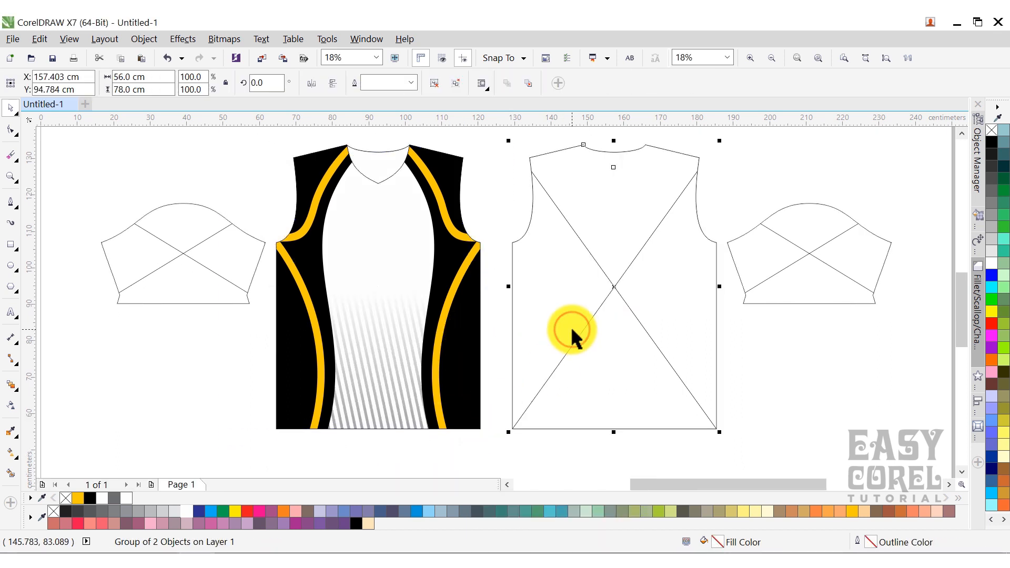
ctrl+click(572, 302)
right_click(573, 302)
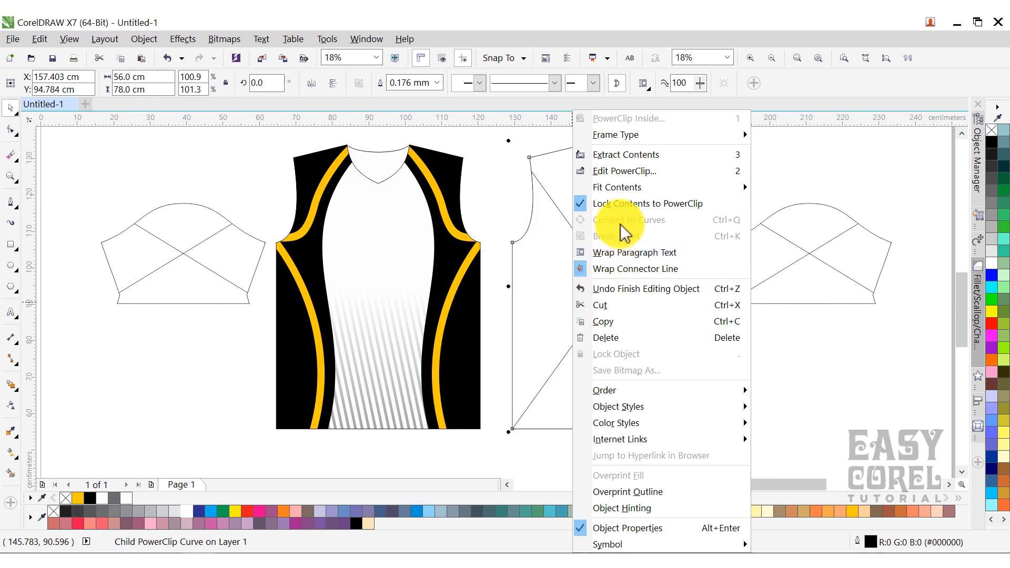
click(620, 171)
right_click(472, 196)
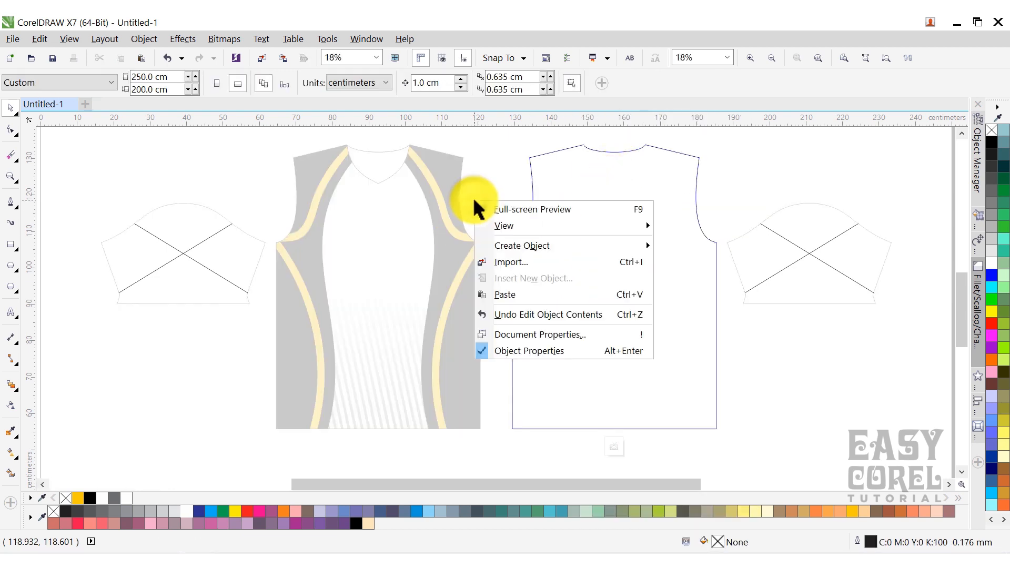
click(513, 294)
drag(277, 345, 513, 353)
scroll(446, 301, down, 2)
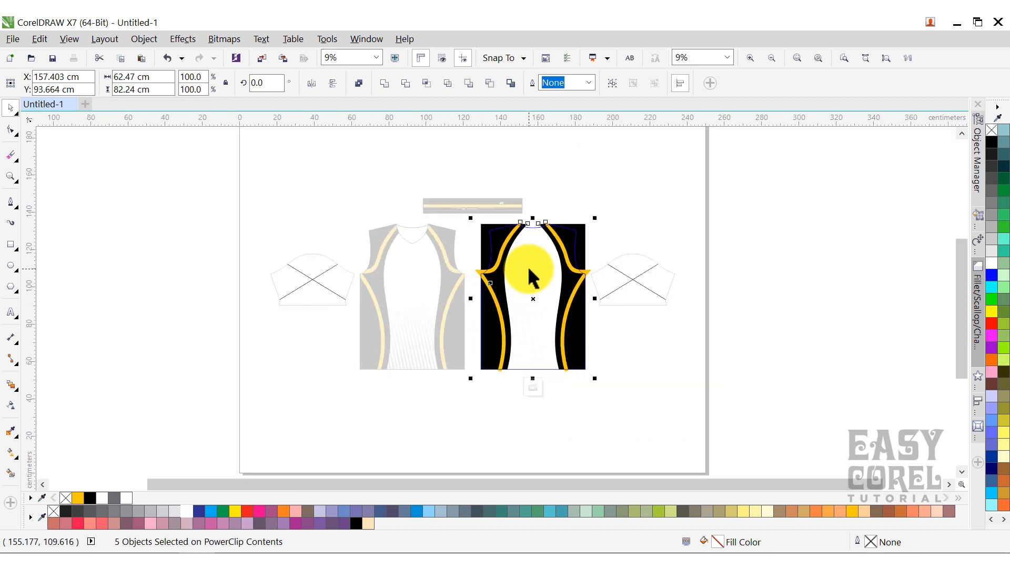
scroll(528, 266, up, 2)
click(695, 224)
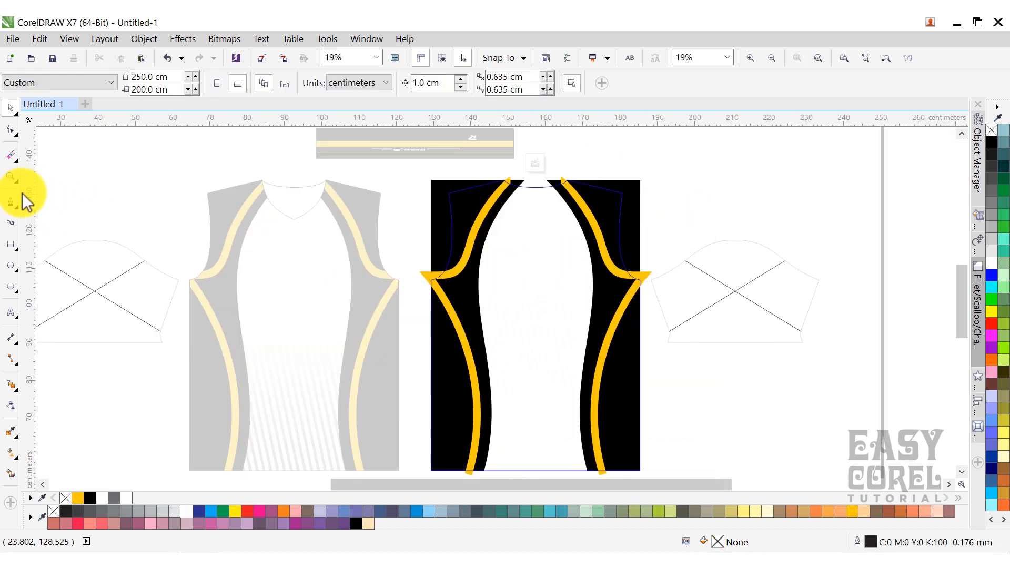
Draw a rectangle about 22.8 cm wide and 11.2 cm tall across the back panel's neck area, filled black with no outline
click(11, 243)
drag(485, 179, 594, 252)
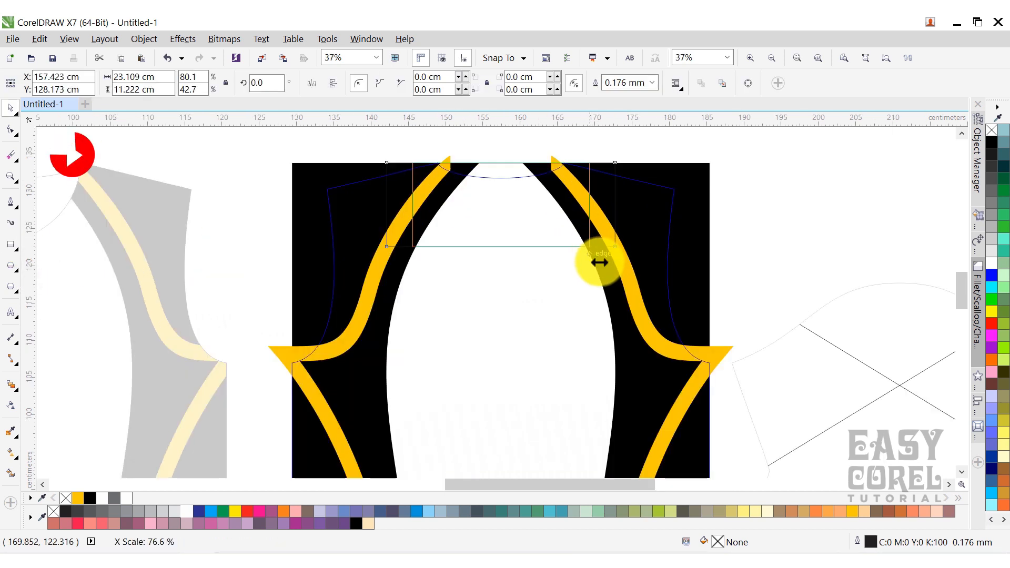
mouse_move(599, 262)
mouse_down()
mouse_move(606, 287)
mouse_move(589, 247)
mouse_up()
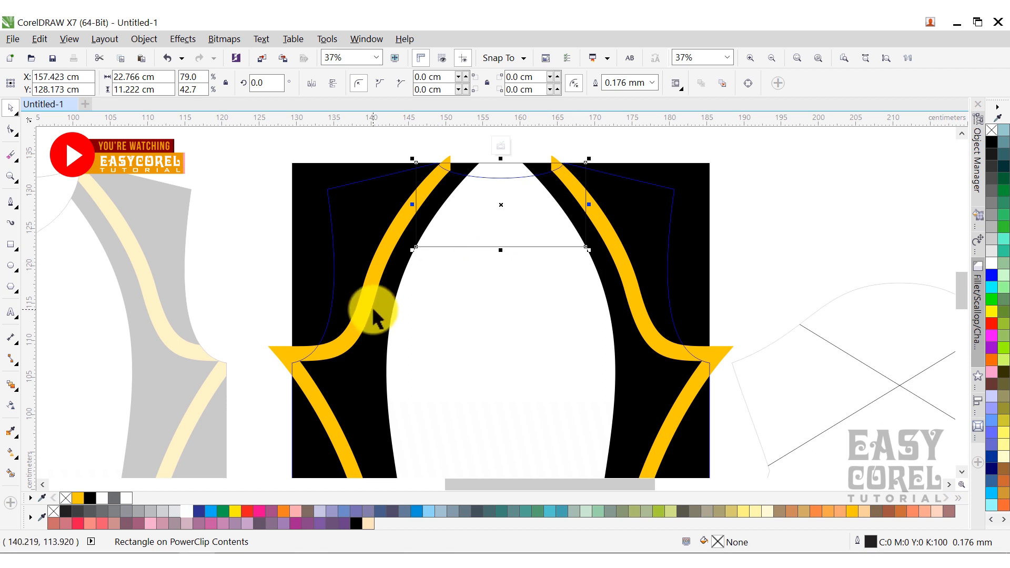
click(357, 522)
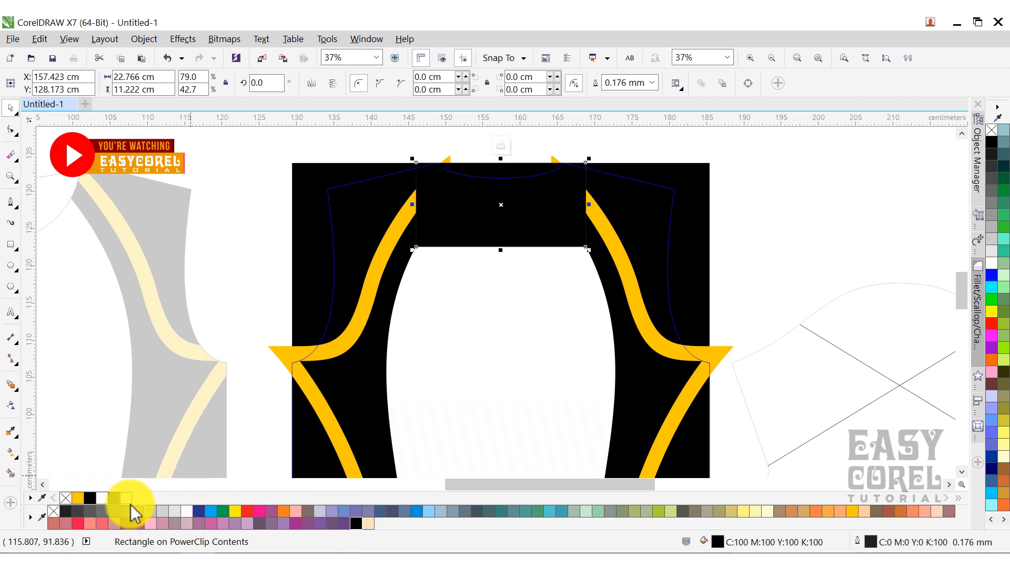
right_click(65, 497)
Weld the black neck rectangle with both black side shapes of the back panel
click(11, 108)
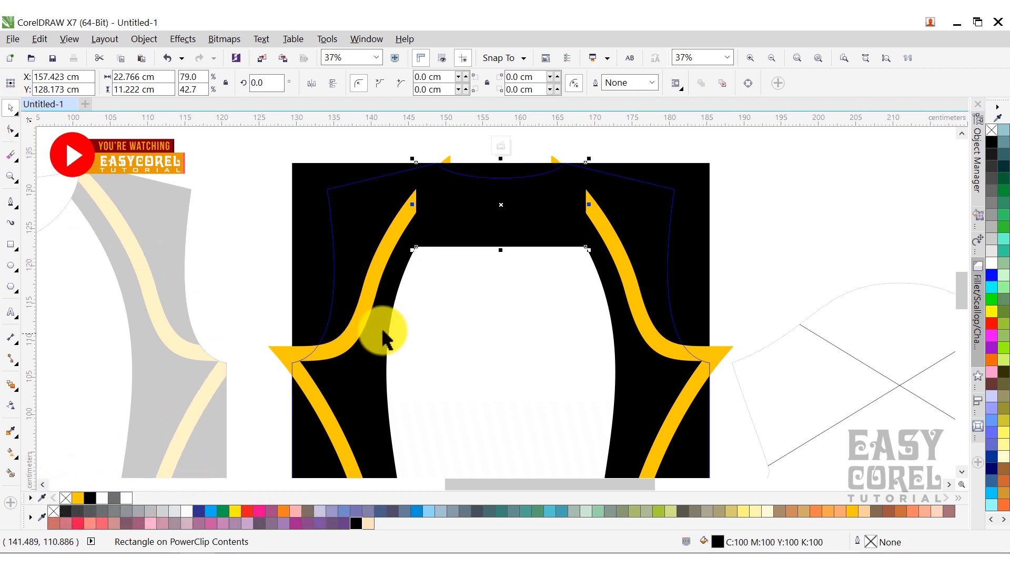
shift+click(390, 292)
shift+click(692, 264)
click(387, 83)
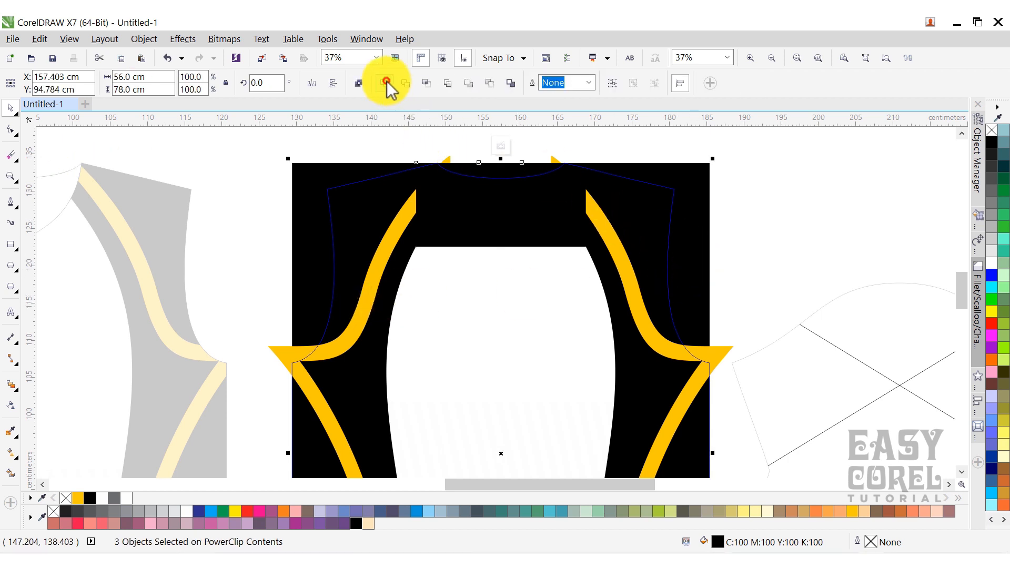
click(207, 210)
Fillet the two upper corners of the white opening in the back panel's welded black shape with a 5 cm radius
click(10, 129)
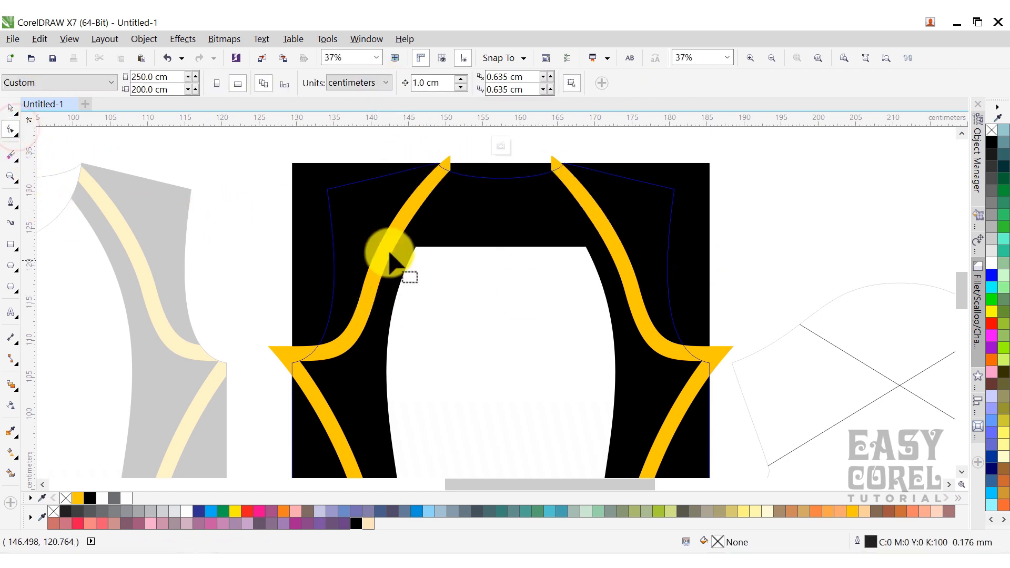
click(420, 234)
scroll(410, 247, up, 4)
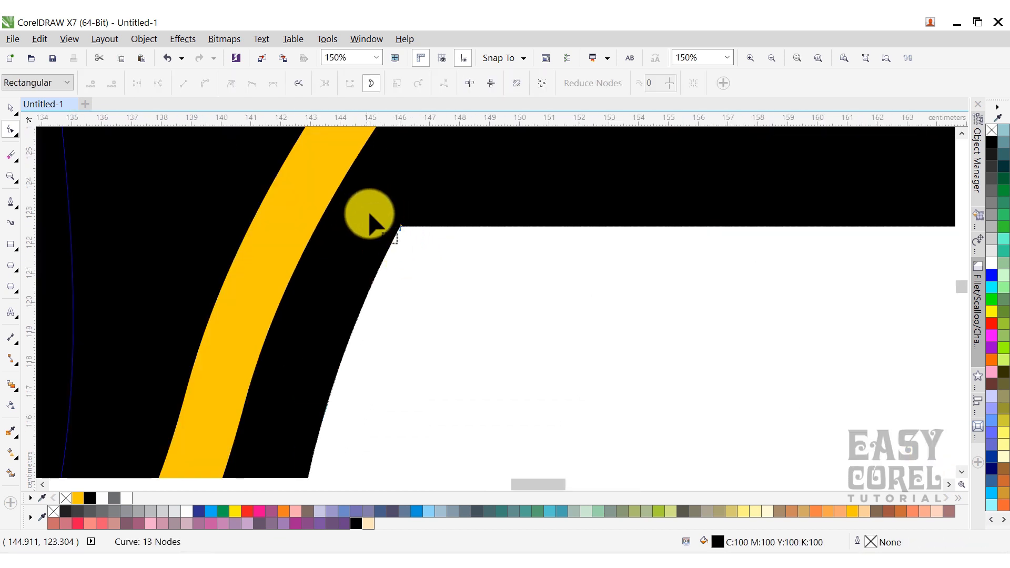
scroll(370, 215, down, 2)
drag(381, 203, 788, 294)
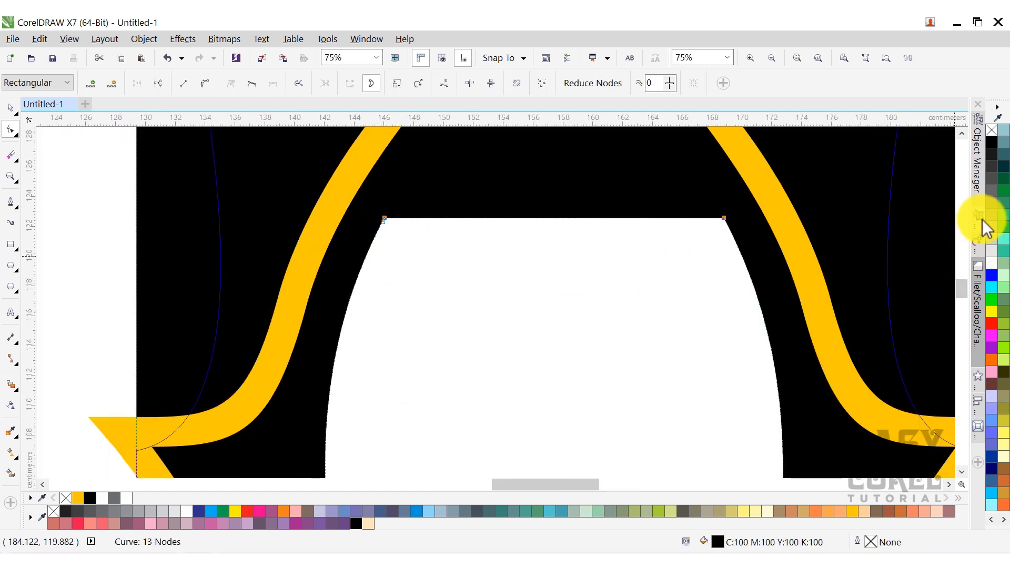
click(977, 278)
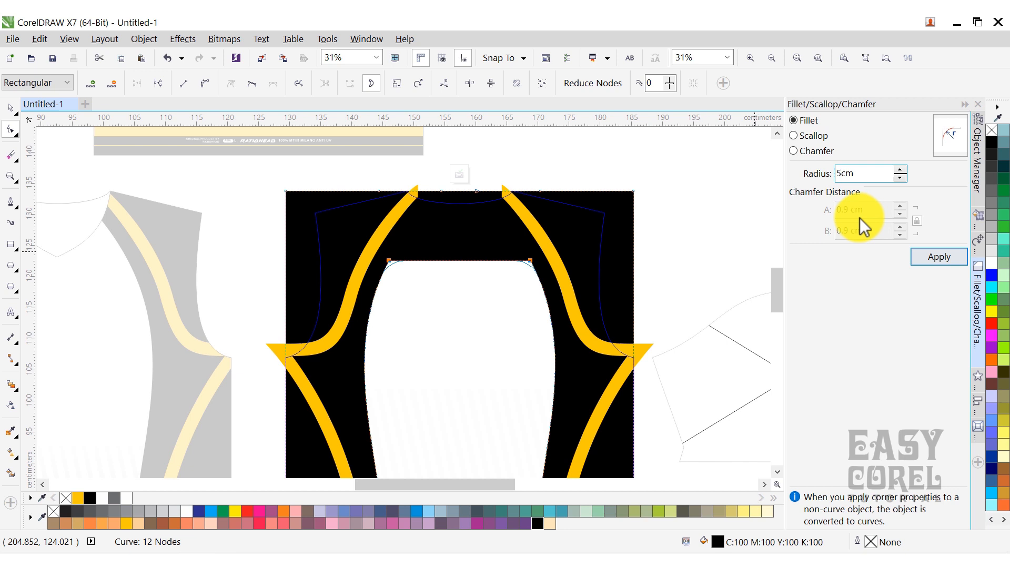
key(Return)
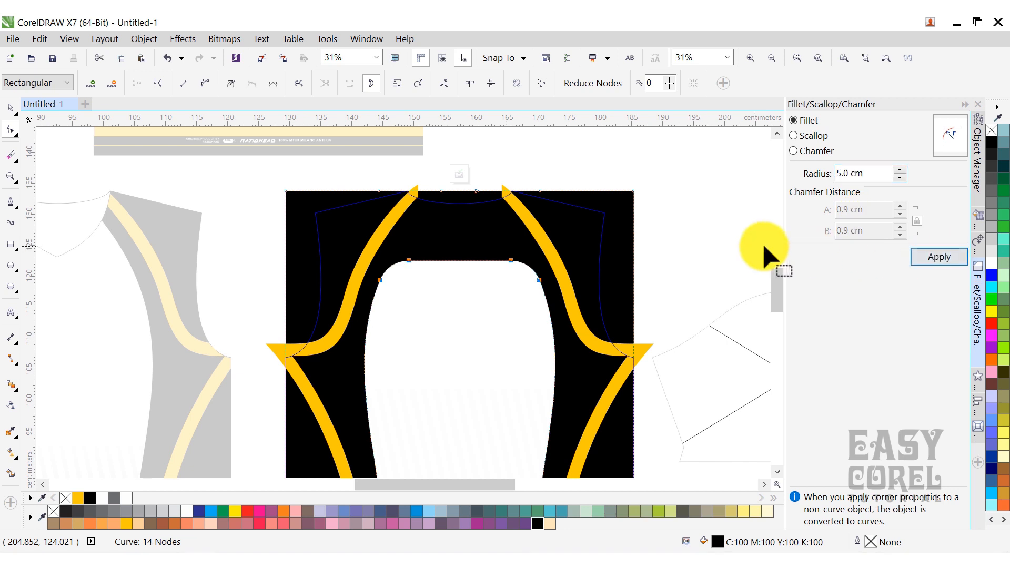
click(10, 107)
scroll(327, 177, down, 2)
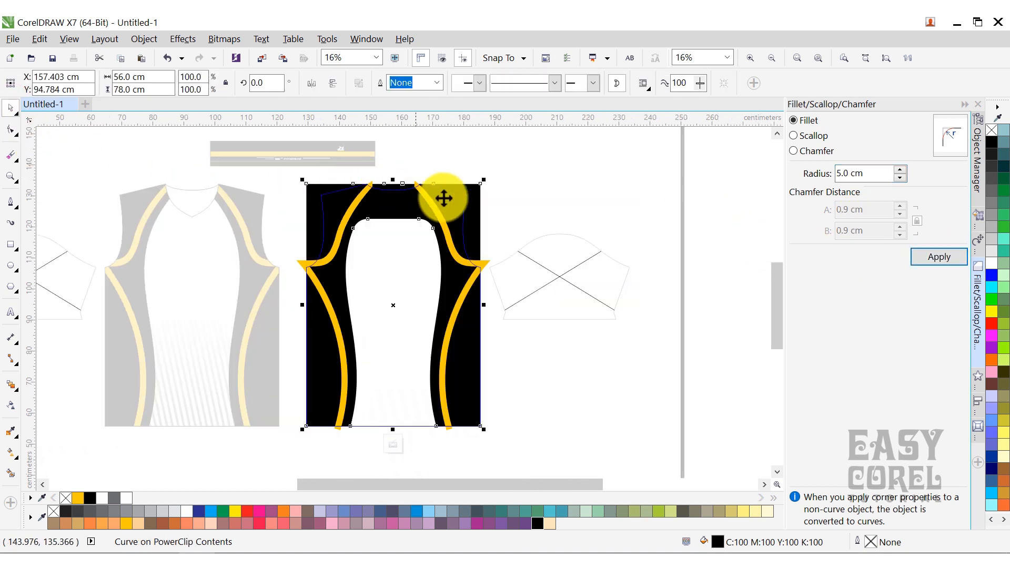
click(521, 182)
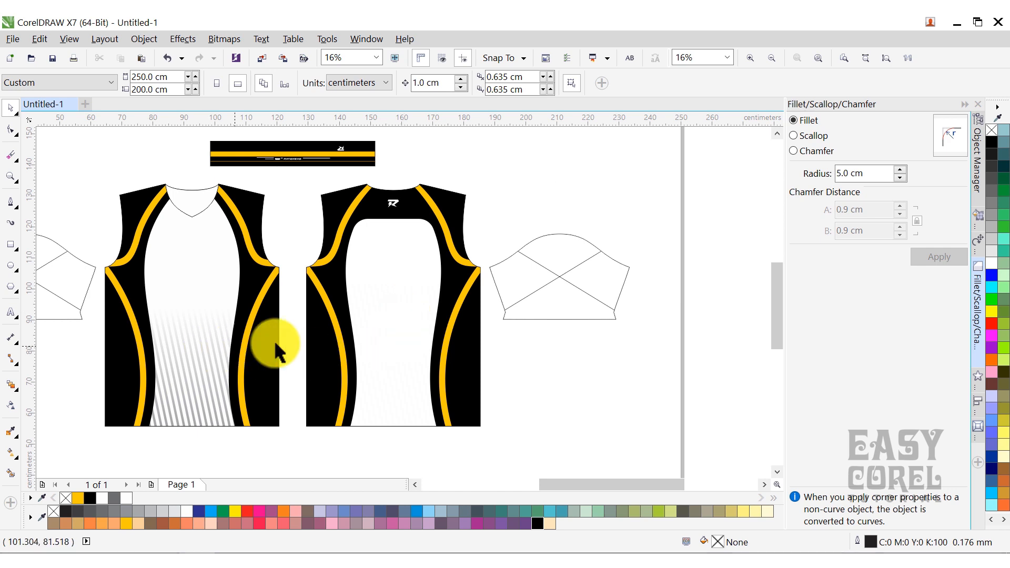
Copy the front panel's gray gradient fill onto the back panel
click(373, 327)
ctrl+click(374, 329)
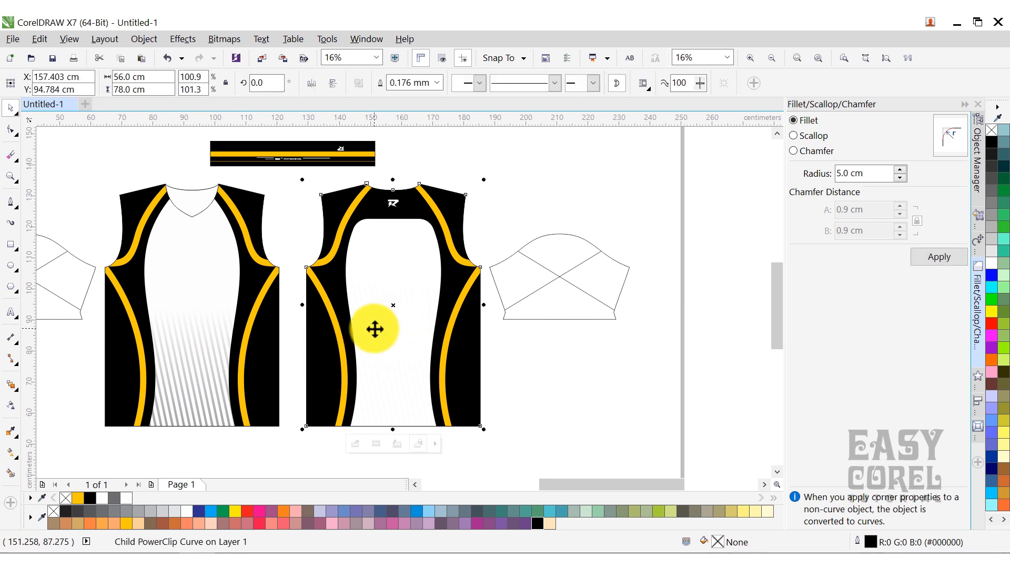
click(10, 452)
click(140, 83)
click(202, 262)
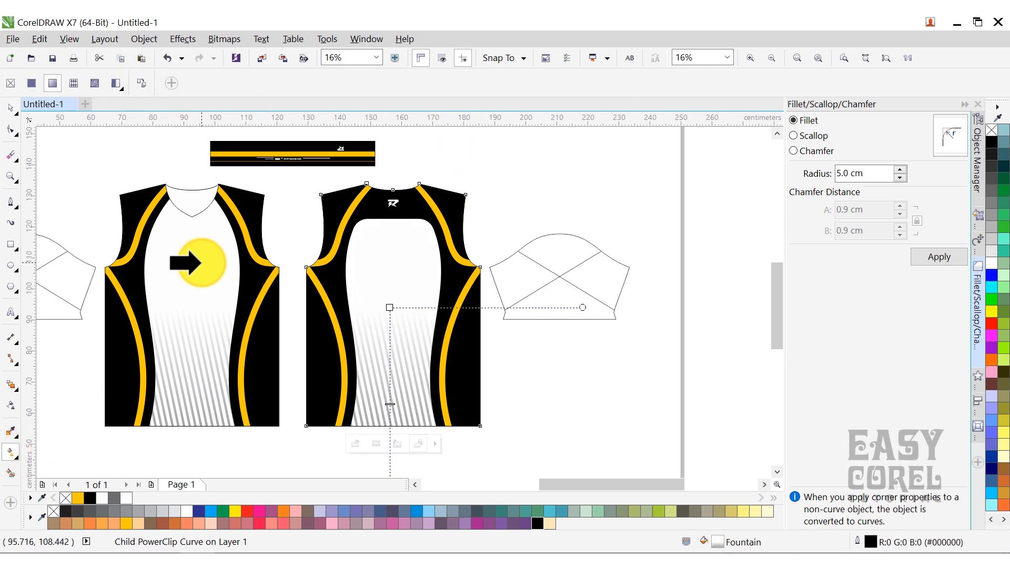
click(14, 108)
click(514, 178)
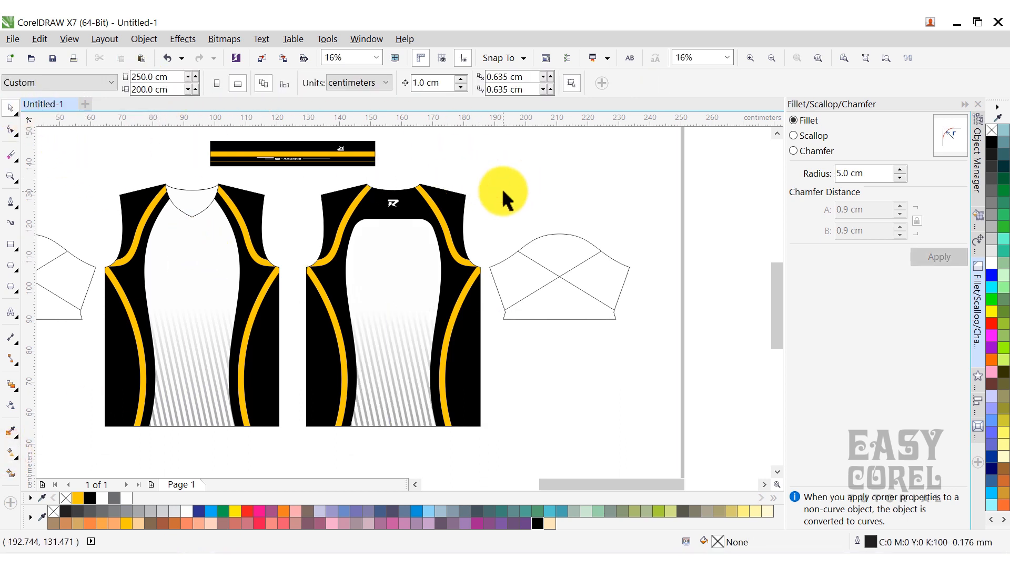
Fill both sleeve pieces with black
scroll(501, 188, down, 2)
click(275, 232)
scroll(257, 256, up, 2)
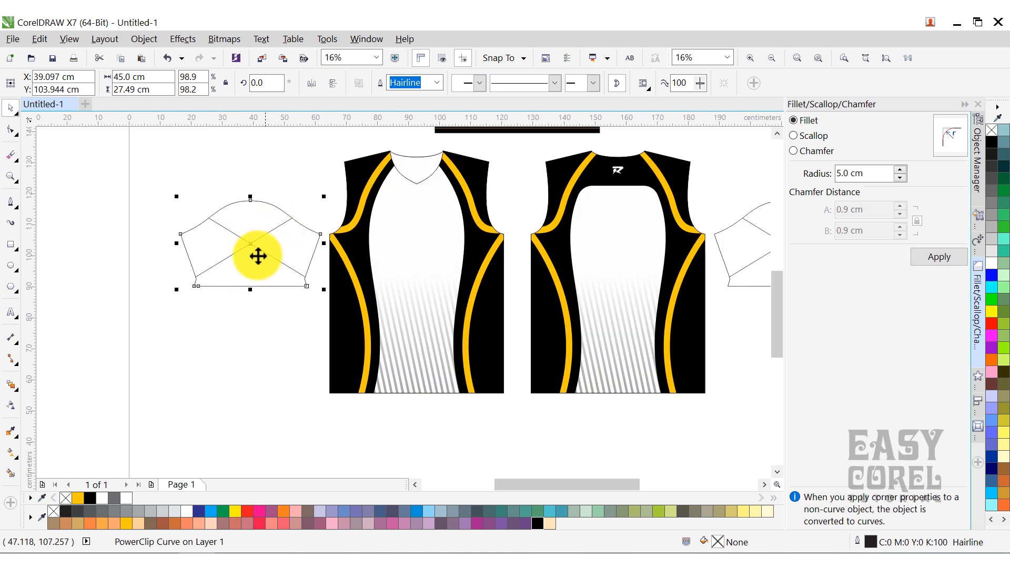
click(534, 525)
scroll(440, 358, down, 2)
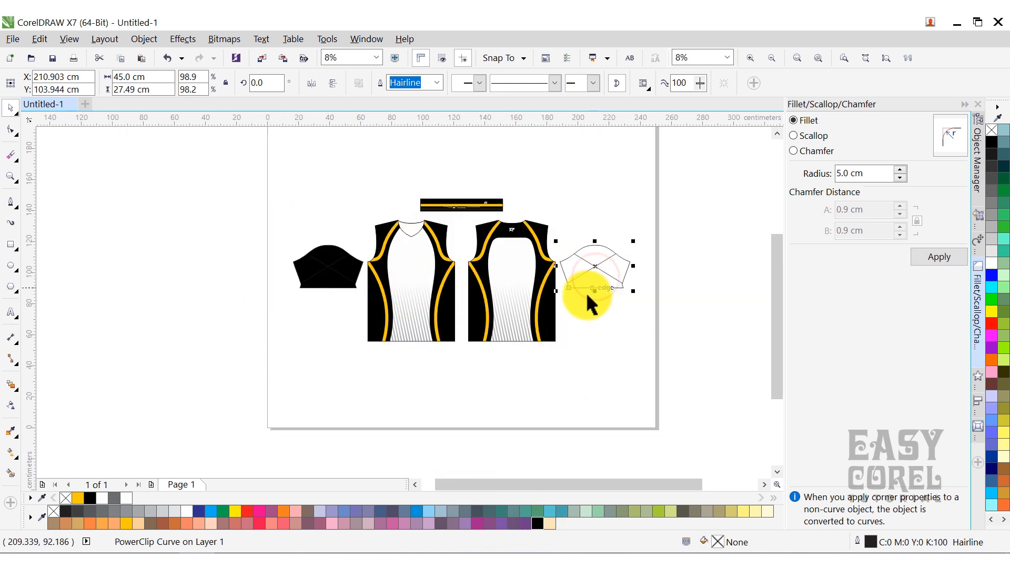
click(535, 521)
click(572, 387)
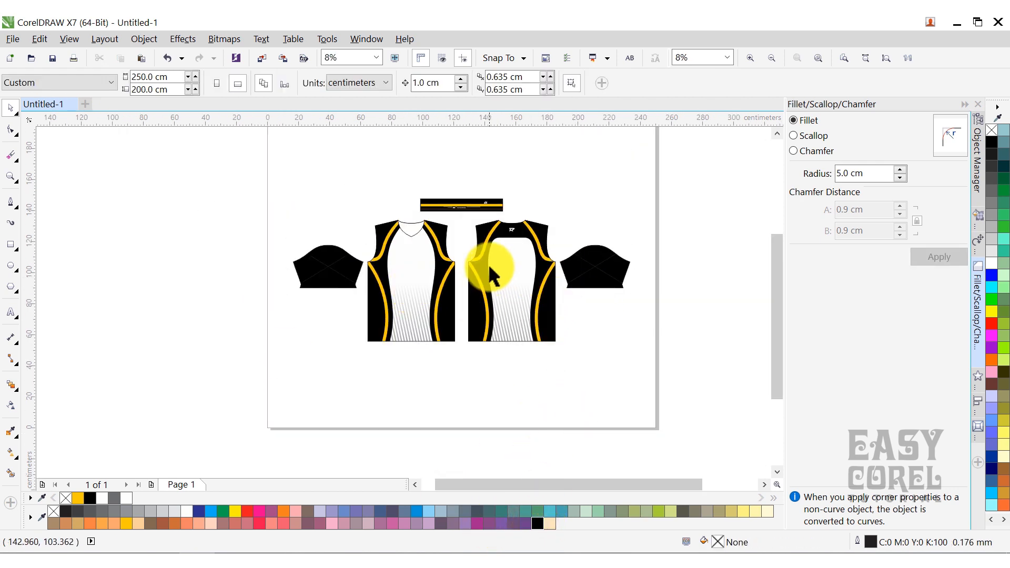
scroll(520, 254, up, 1)
scroll(519, 254, up, 1)
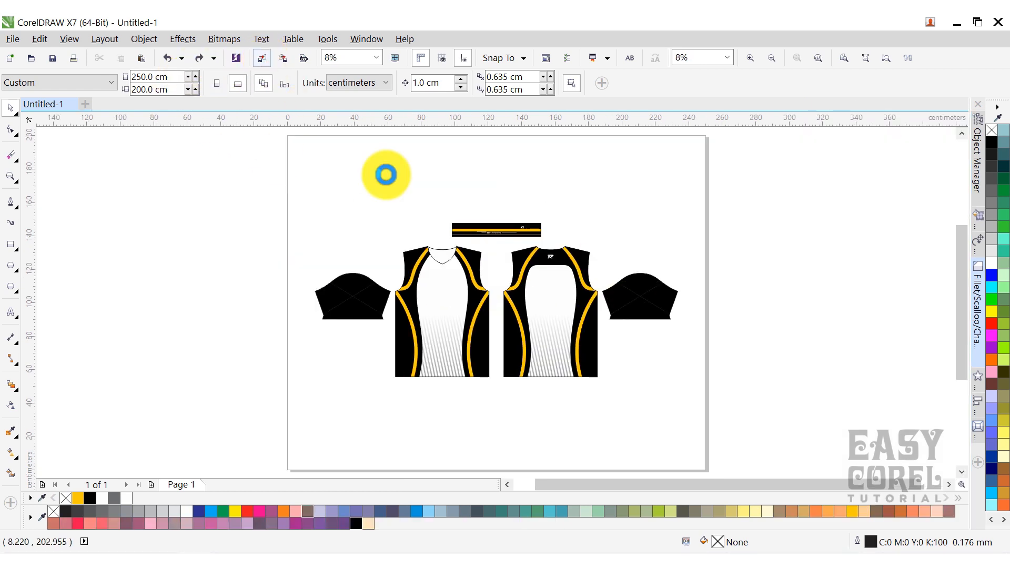
Import SPONSORSHIP.cdr beside the page and separate its grouped sponsor logos
key(ctrl+i)
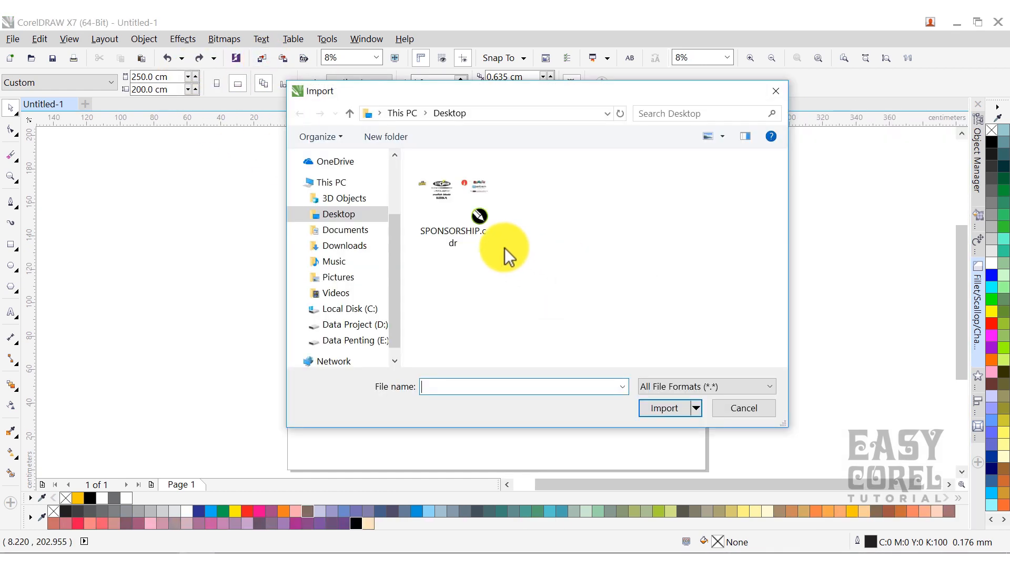
double_click(478, 210)
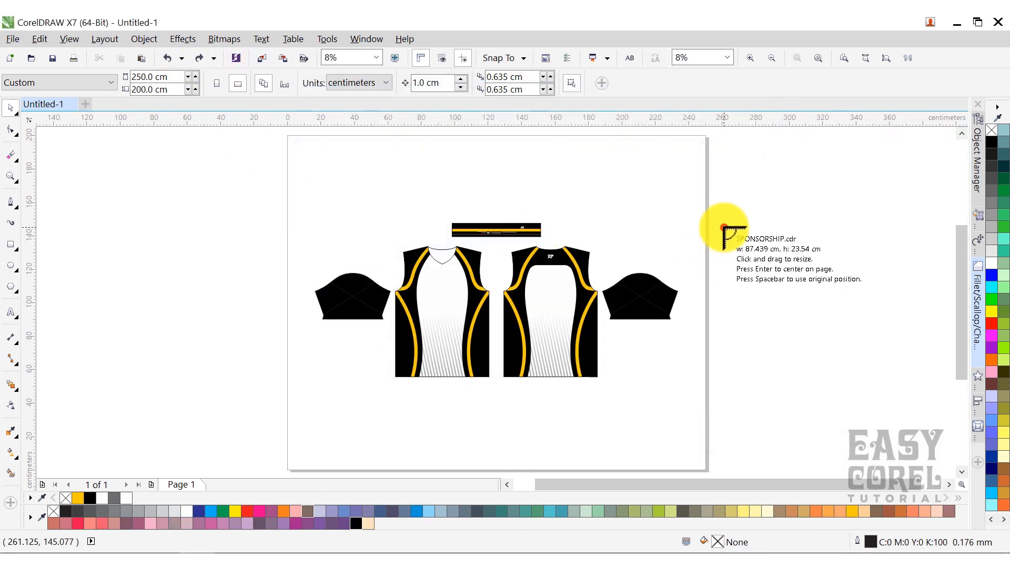
click(722, 228)
click(770, 317)
scroll(739, 243, up, 1)
click(735, 232)
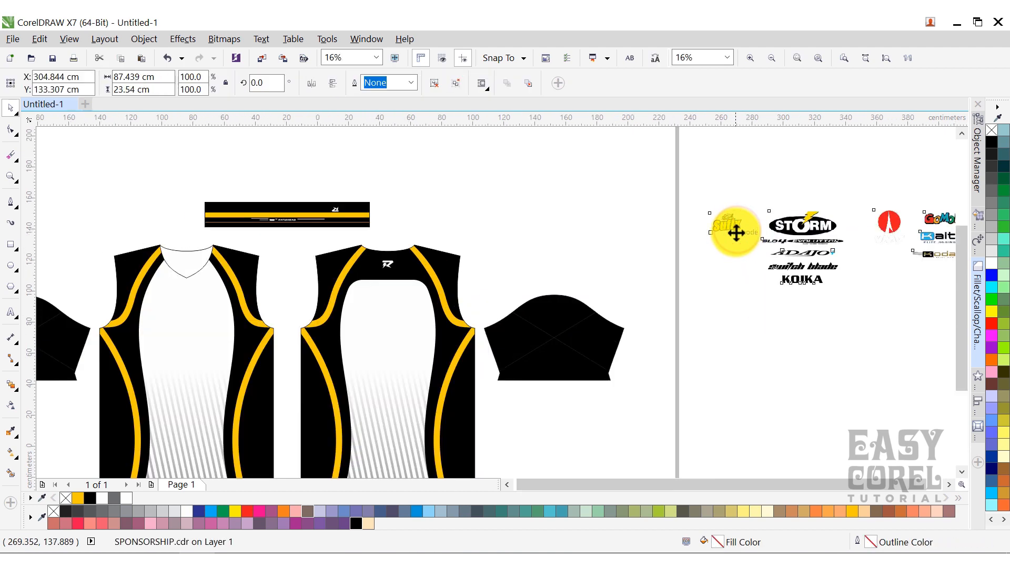
scroll(735, 232, down, 1)
click(728, 221)
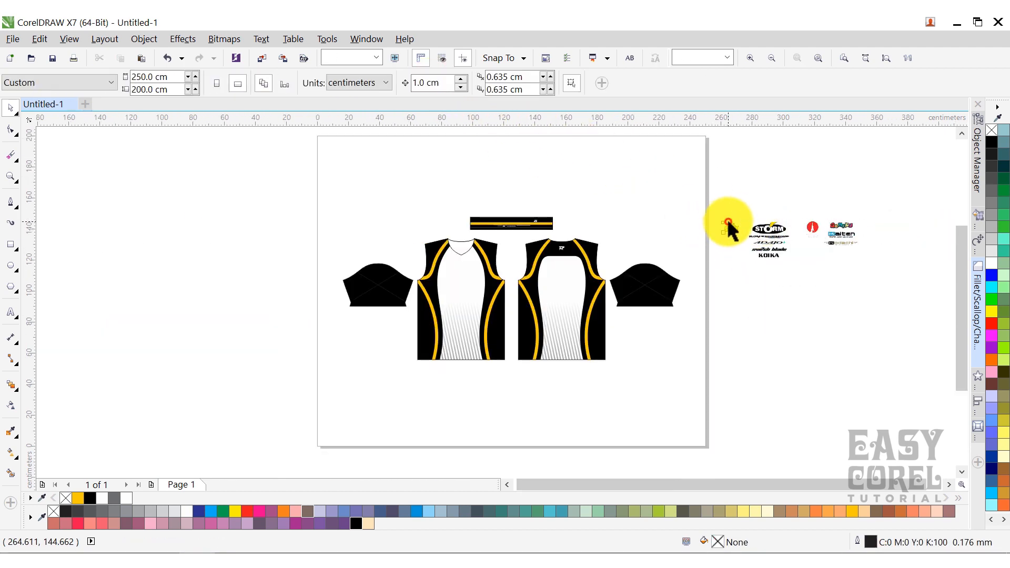
Move the Sufix logo to the left sleeve and centre it horizontally and vertically on the sleeve
drag(723, 226, 368, 251)
scroll(371, 265, up, 2)
shift+click(388, 307)
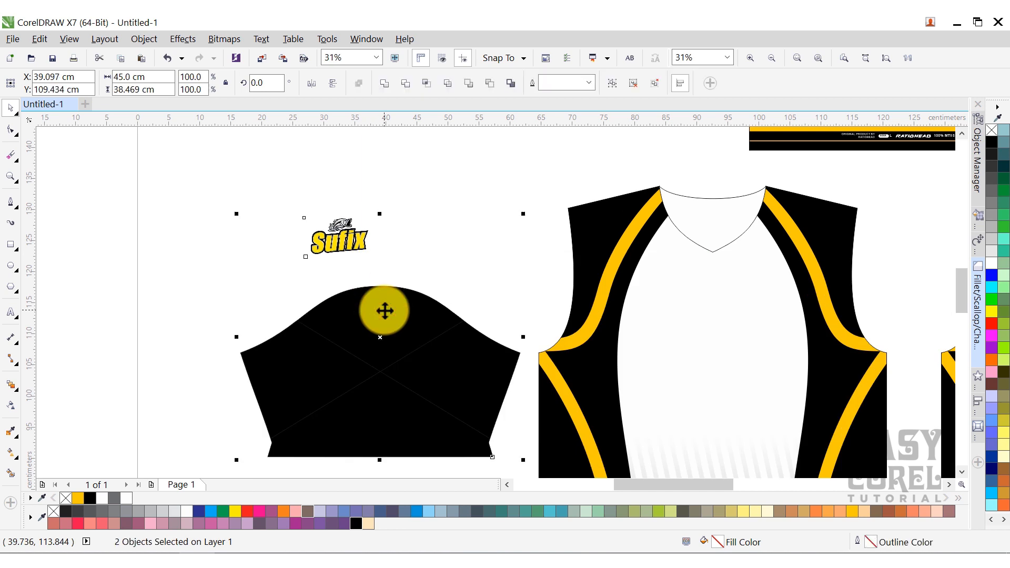
click(978, 398)
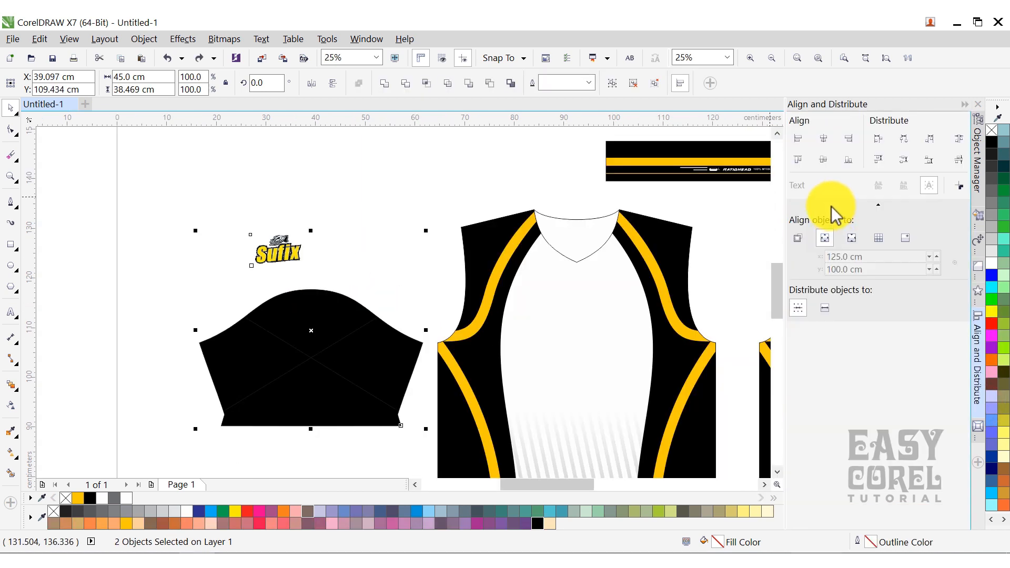
click(798, 238)
click(822, 138)
click(822, 158)
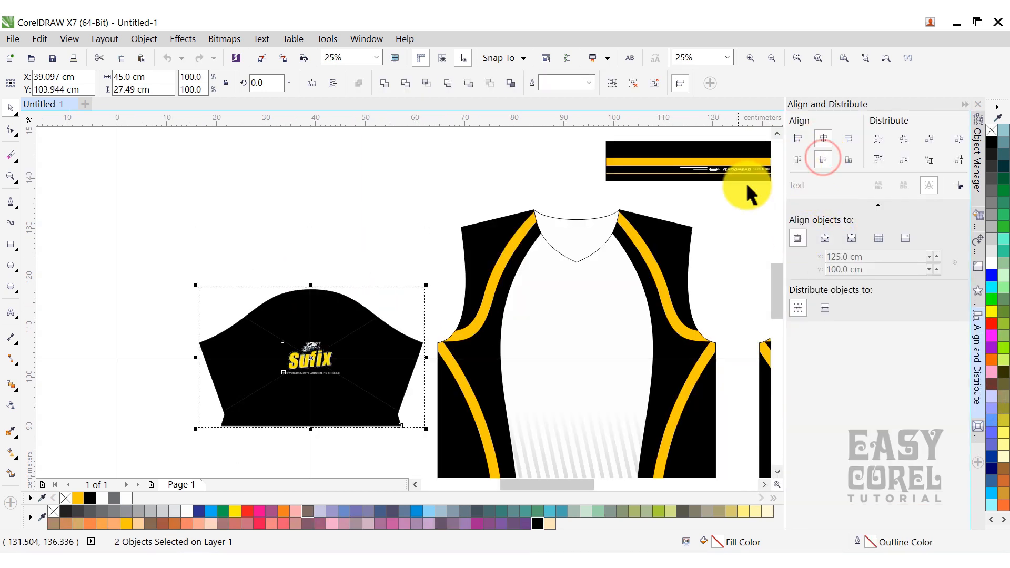
click(468, 191)
PowerClip the Sufix logo inside the left sleeve
click(305, 362)
right_click(308, 363)
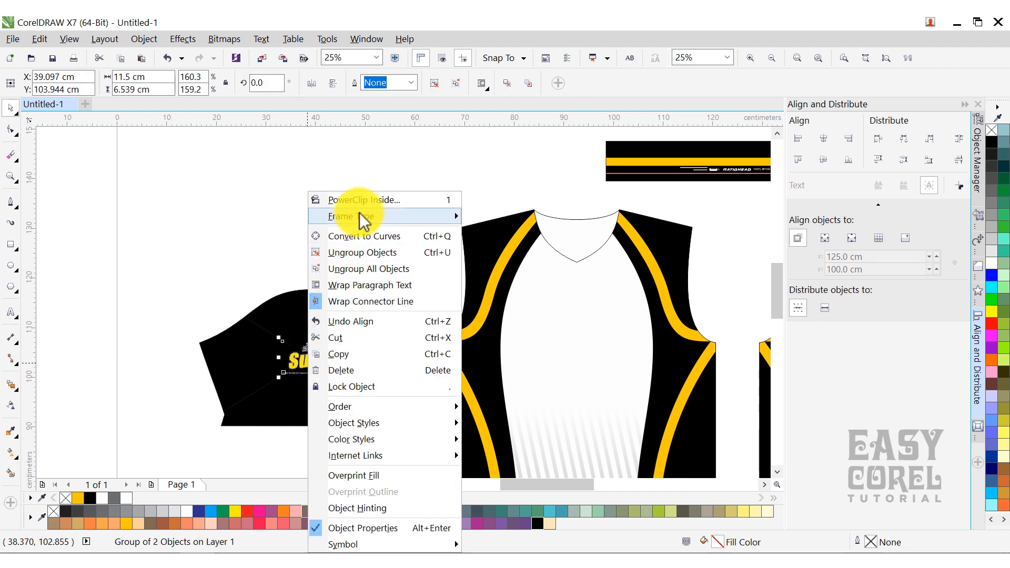
click(362, 201)
click(366, 344)
click(379, 222)
Centre the red VMC logo horizontally and vertically on the right sleeve
scroll(315, 246, down, 2)
scroll(330, 261, down, 2)
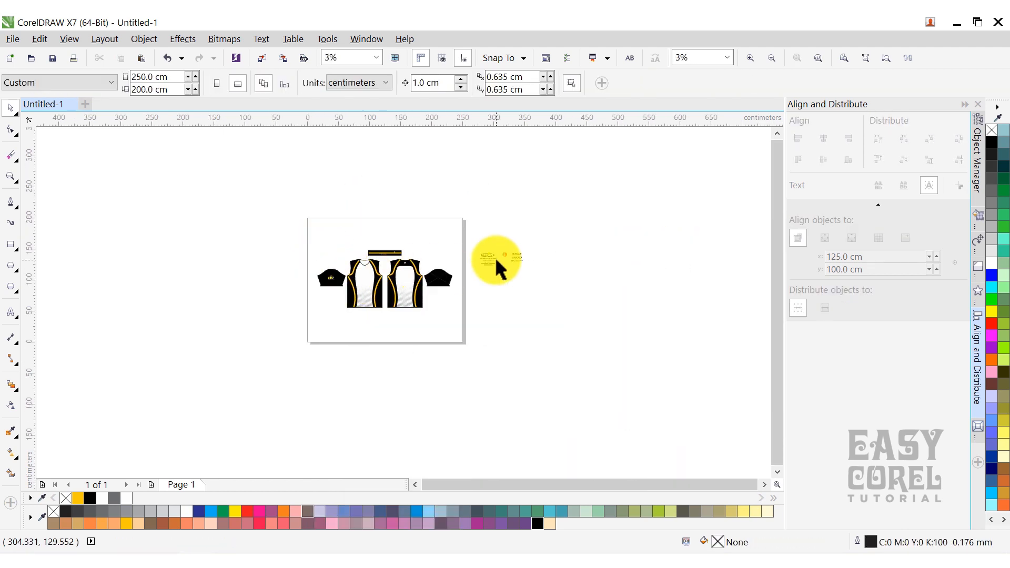
scroll(496, 256, up, 1)
click(510, 254)
scroll(416, 286, up, 1)
shift+click(371, 306)
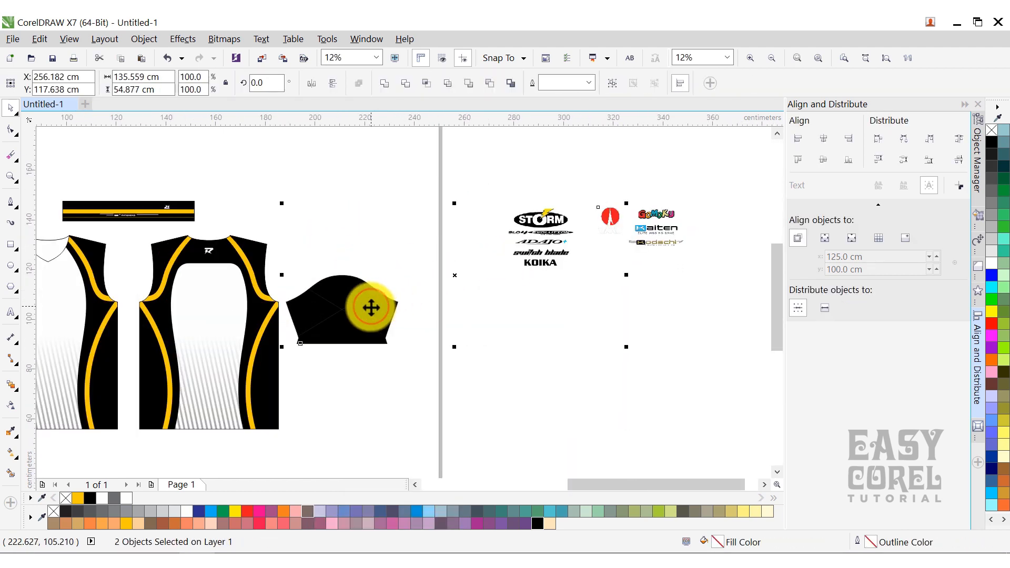
click(823, 138)
click(823, 159)
click(438, 290)
PowerClip the VMC logo inside the right sleeve
scroll(345, 307, up, 2)
click(345, 307)
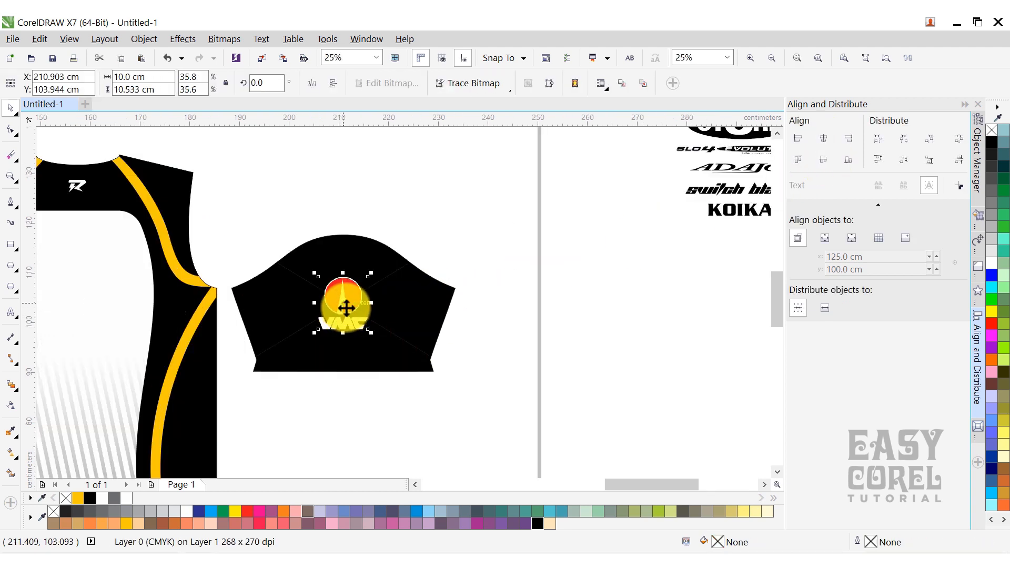
right_click(345, 308)
click(423, 166)
click(411, 297)
Move the five logos from Storm to Koika onto the front panel's chest and centre them horizontally on the panel
scroll(411, 297, down, 4)
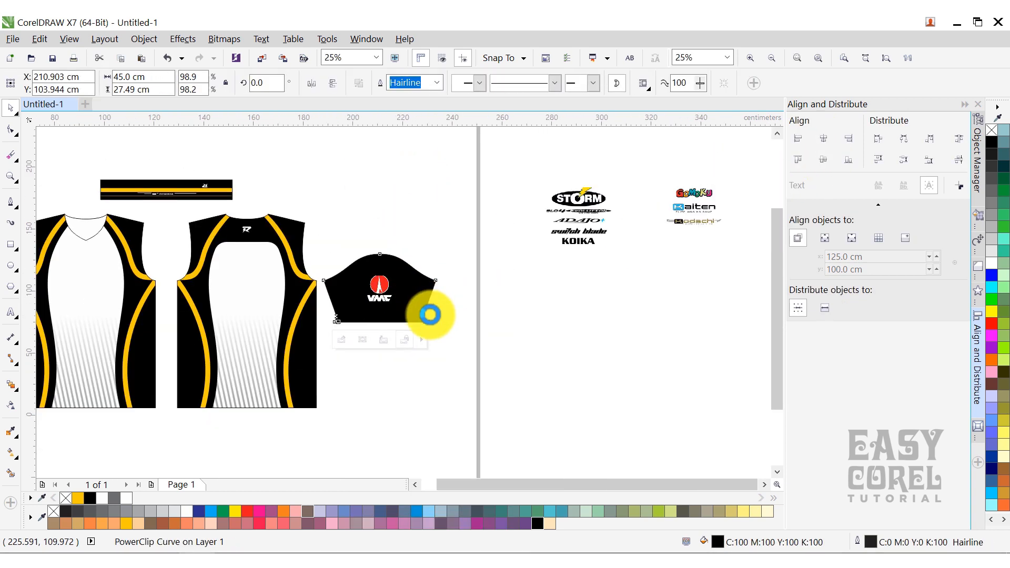
click(491, 248)
drag(478, 212, 530, 294)
drag(496, 255, 240, 290)
scroll(231, 281, up, 3)
shift+click(332, 240)
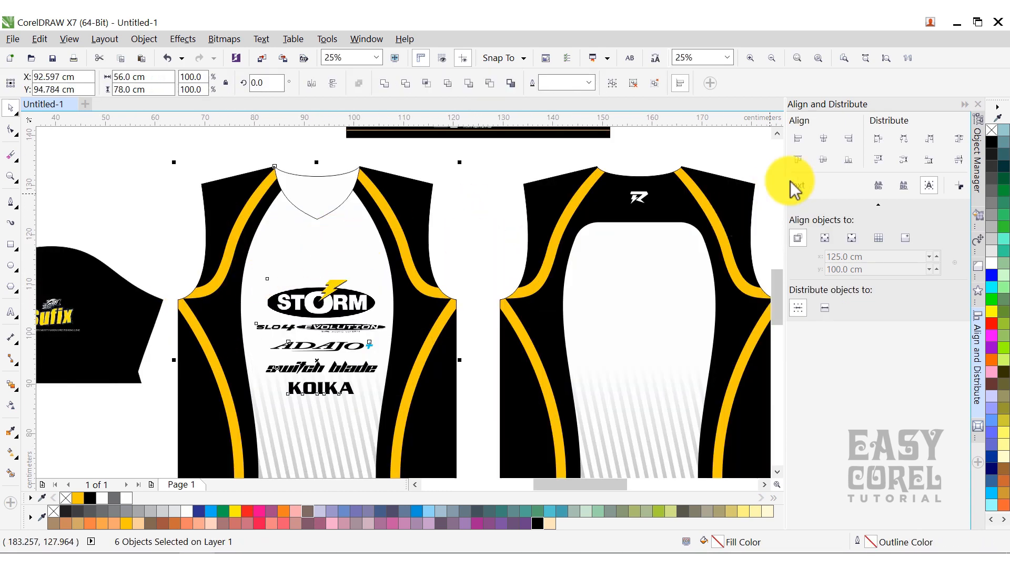
click(825, 144)
Move the five front panel logos straight up about 3 cm, leaving the panel itself in place
shift+click(421, 231)
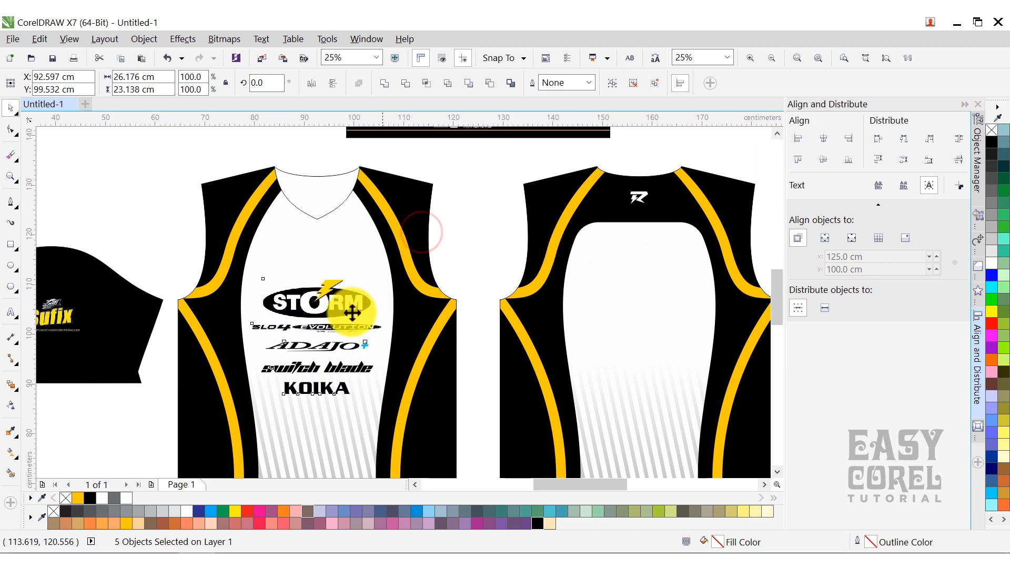
drag(332, 308, 338, 292)
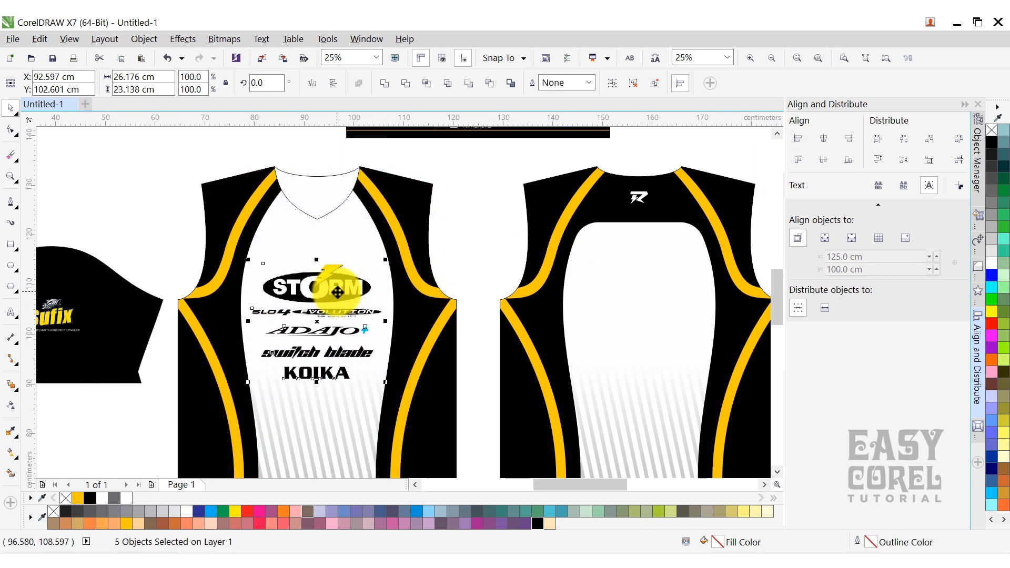
scroll(337, 292, down, 1)
scroll(336, 271, up, 1)
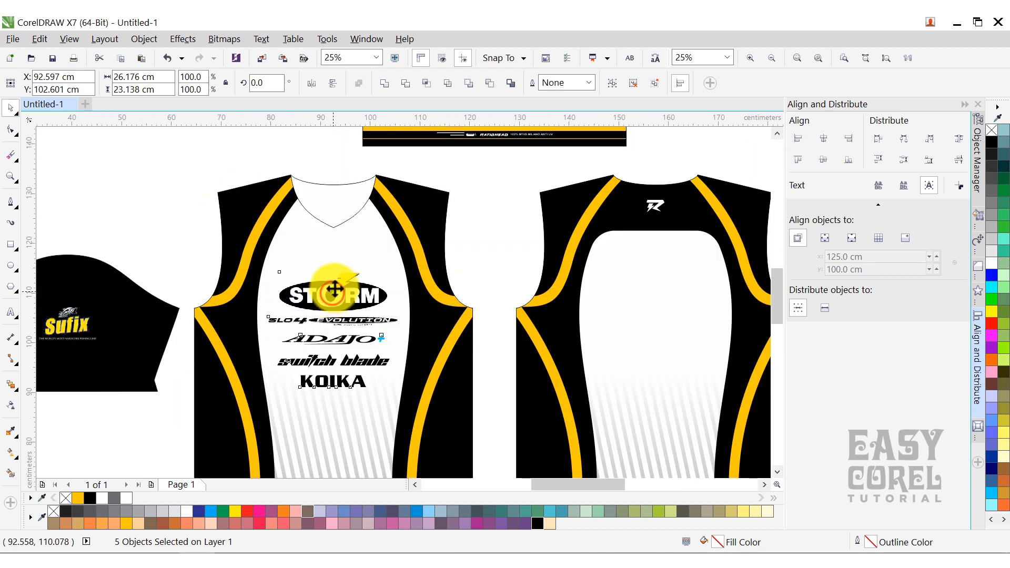
drag(334, 289, 334, 287)
Move the Gomoku, Kaiten and Kodachi logos onto the back panel and centre them horizontally on the panel
scroll(333, 288, down, 2)
click(509, 252)
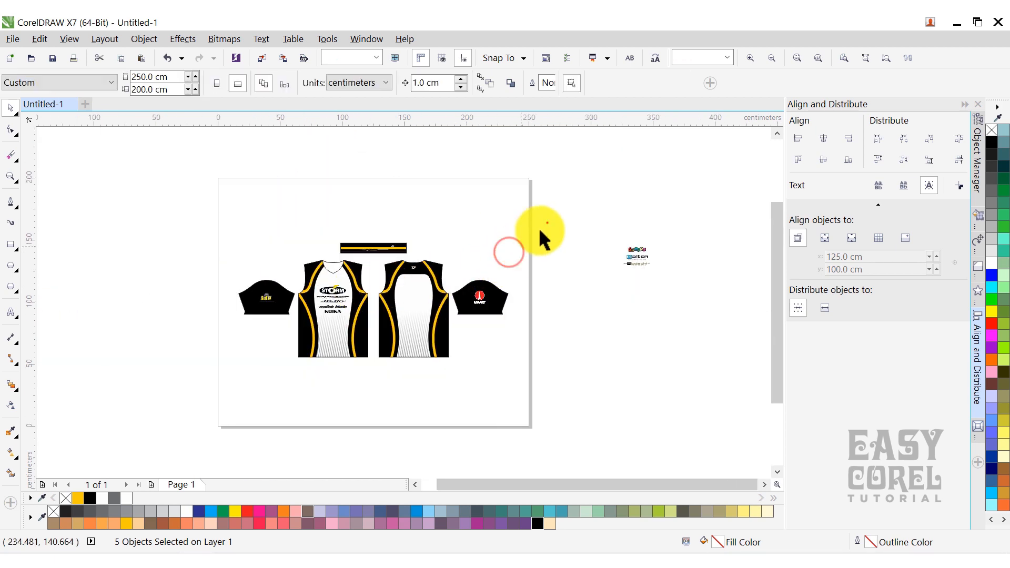
click(637, 256)
drag(651, 260, 409, 294)
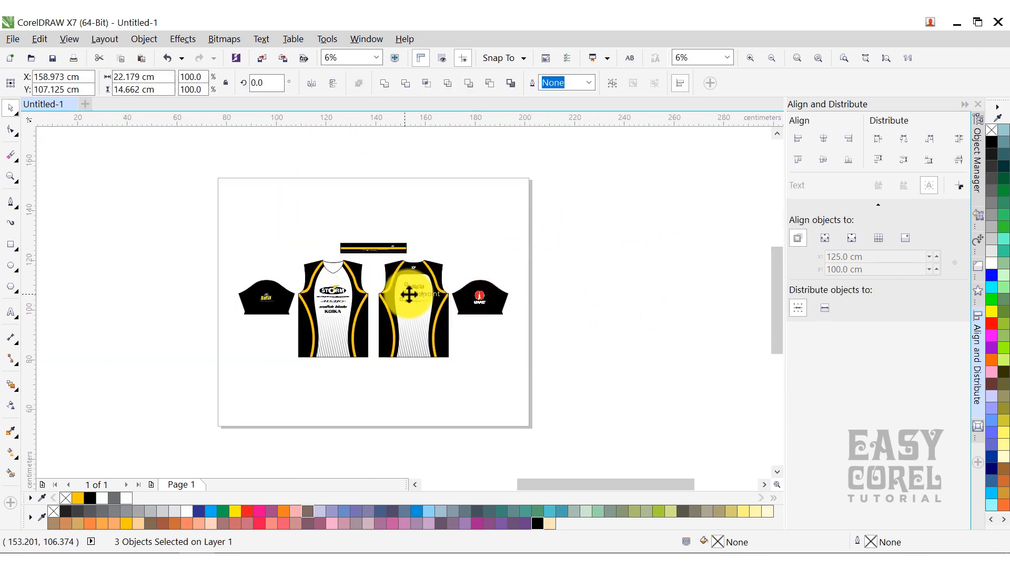
scroll(410, 294, up, 2)
shift+click(444, 235)
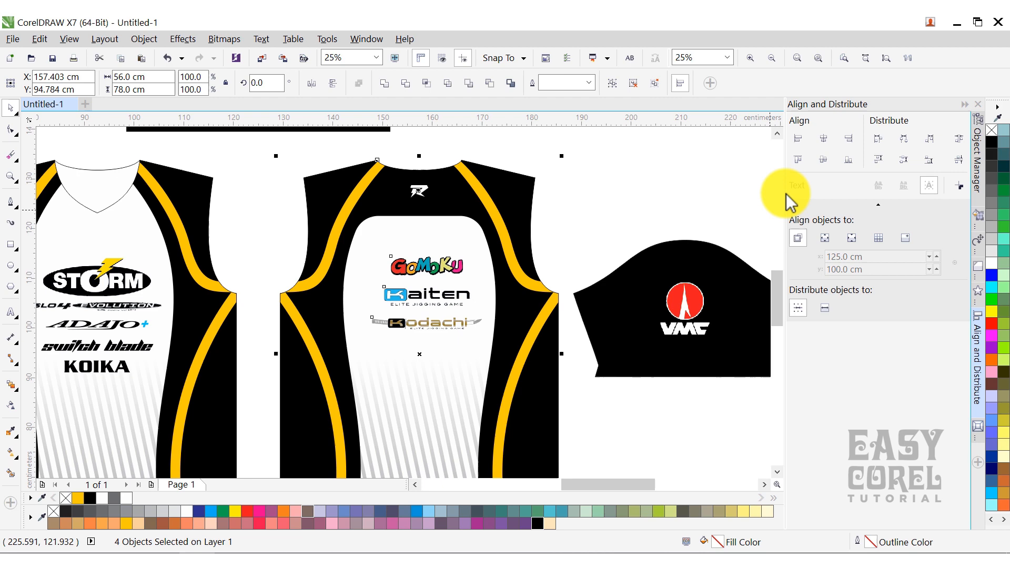
click(823, 142)
click(652, 189)
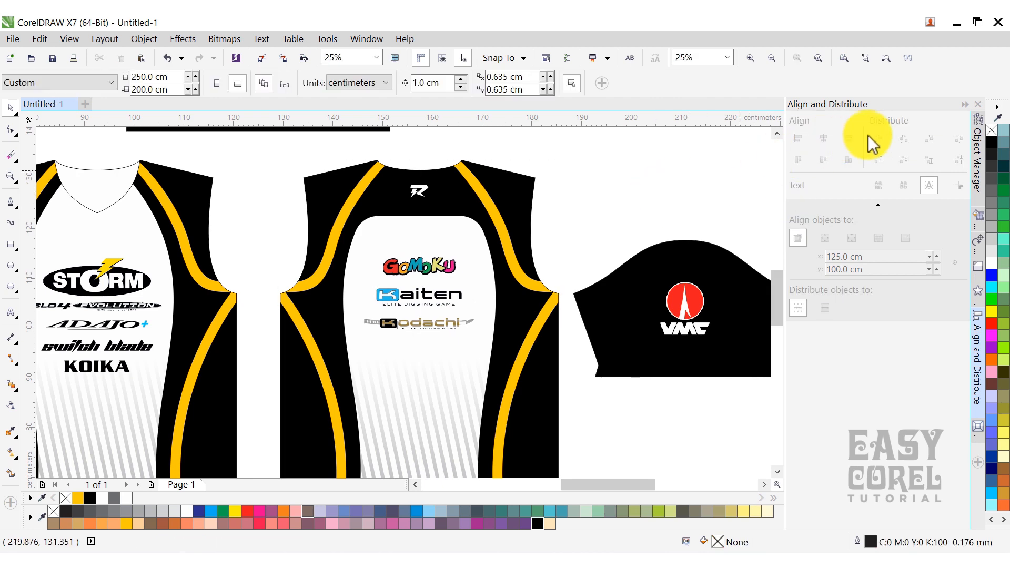
Collapse the alignment docker and inspect the complete jersey layout with all pattern pieces filling the view
click(962, 104)
click(886, 60)
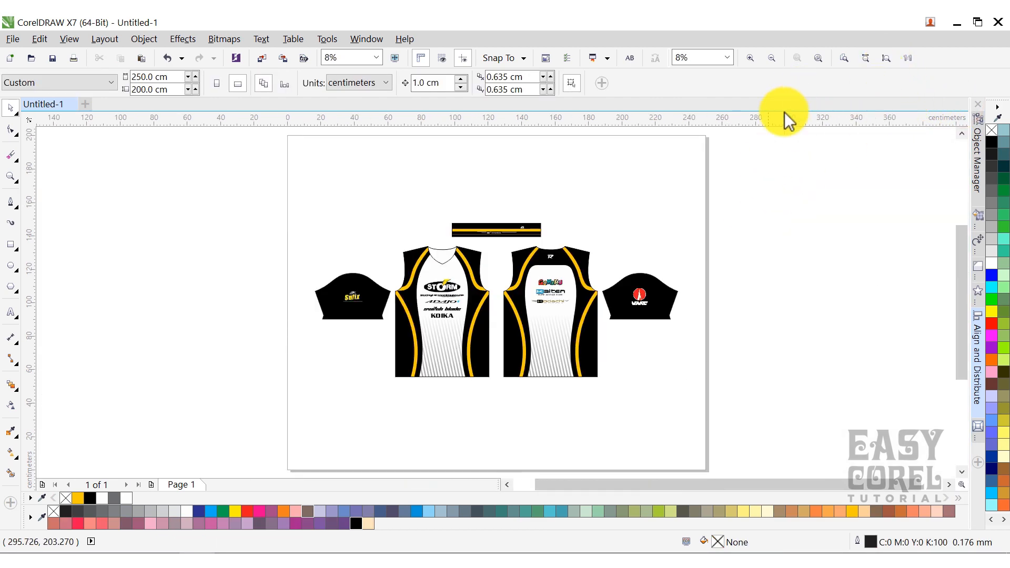
drag(285, 200, 736, 404)
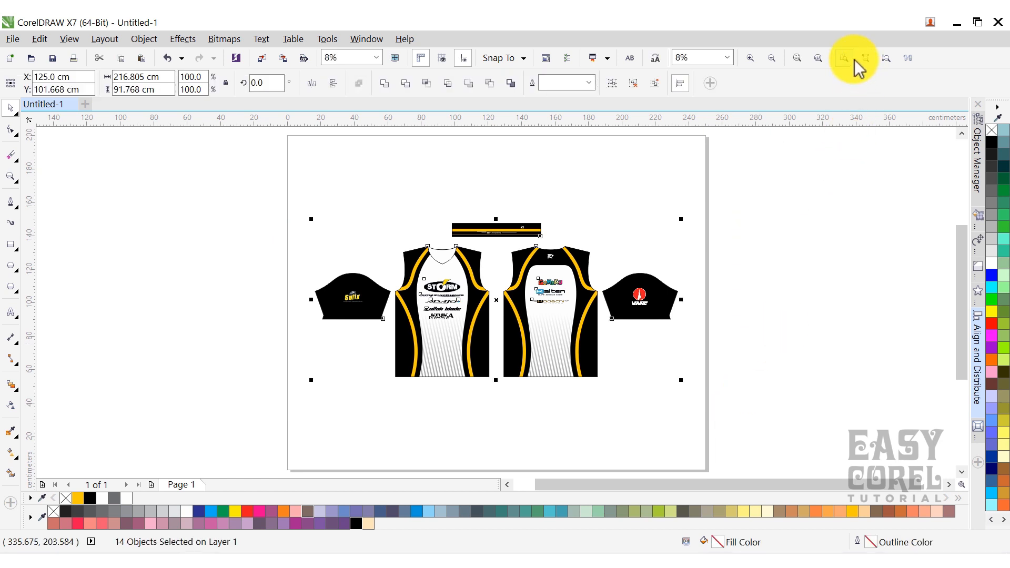
click(797, 58)
click(770, 193)
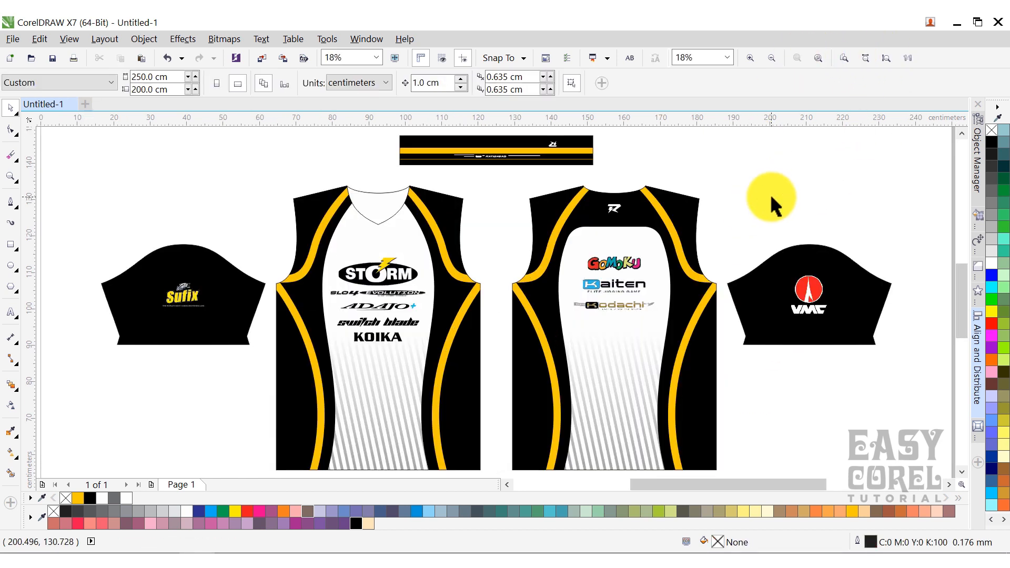